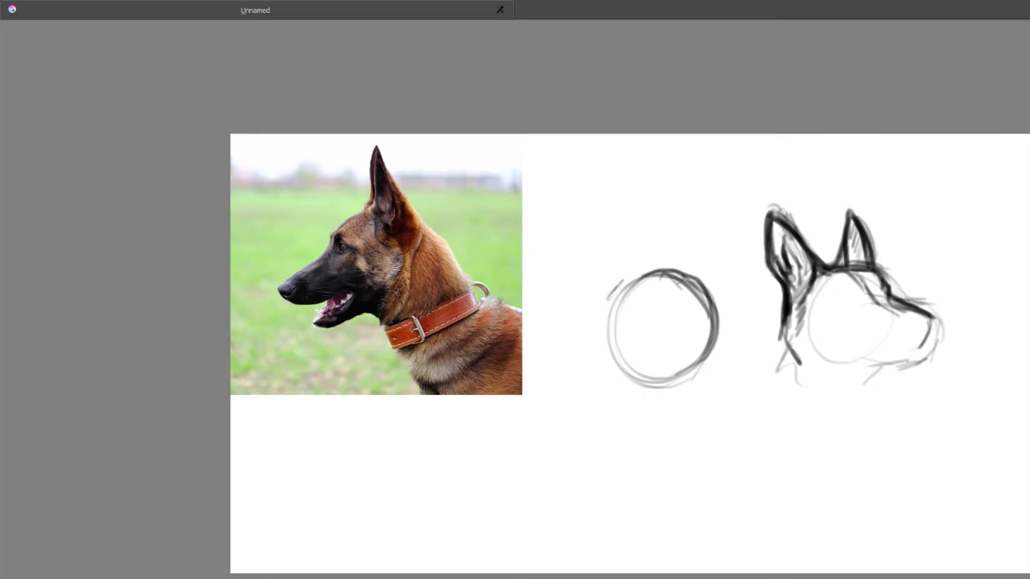
- Sketch the ear-base arcs inside the profile head circle, and outline the brow, muzzle and lower jaw
mouse_move(611, 291)
mouse_down()
mouse_move(657, 272)
mouse_move(683, 295)
mouse_up()
drag(667, 280, 696, 301)
drag(658, 279, 702, 320)
drag(616, 285, 606, 315)
mouse_move(614, 291)
mouse_down()
mouse_move(603, 322)
mouse_move(561, 358)
mouse_up()
mouse_move(605, 325)
mouse_down()
mouse_move(556, 359)
mouse_move(577, 389)
mouse_up()
mouse_move(557, 367)
mouse_down()
mouse_move(579, 397)
mouse_move(666, 375)
mouse_up()
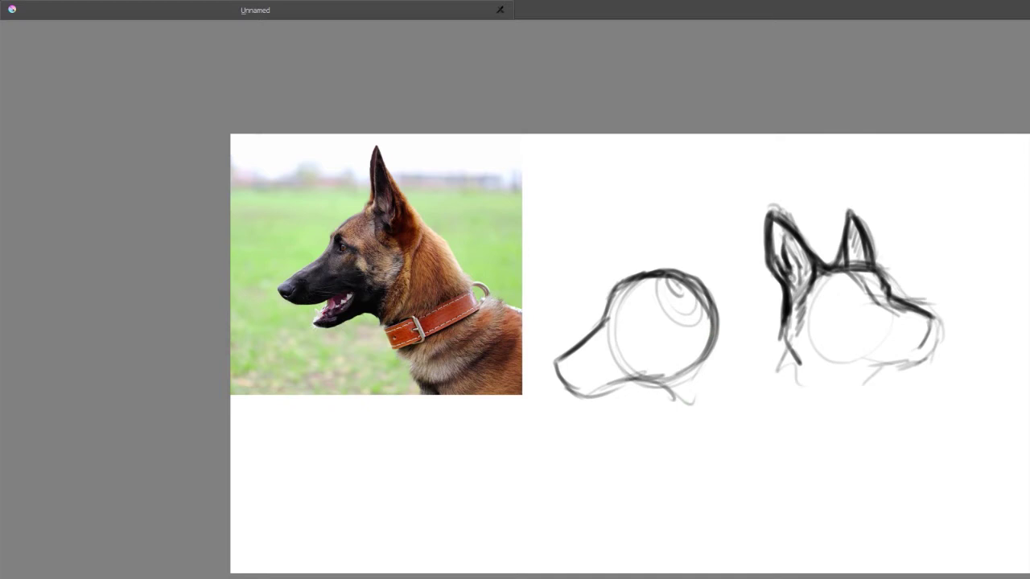
- Sketch the back of the profile head running into the neck, with loose throat and nape lines
drag(718, 304, 700, 351)
drag(698, 330, 746, 389)
drag(722, 375, 667, 438)
drag(673, 430, 678, 449)
drag(734, 399, 690, 459)
drag(740, 405, 698, 453)
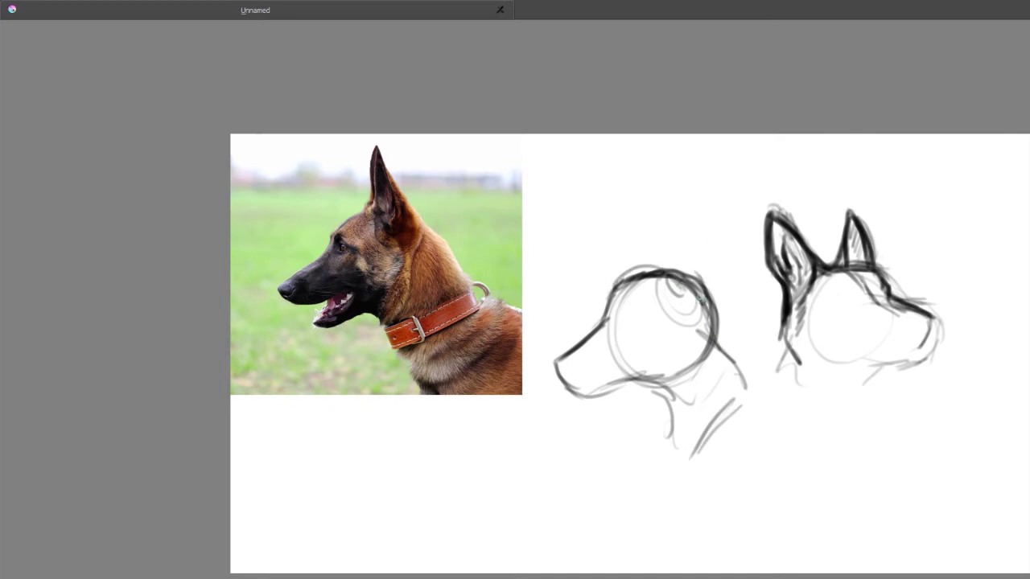
- Sketch the tall pointed ear on top of the profile head and darken its rear edge down to the base
mouse_move(700, 299)
mouse_down()
mouse_move(662, 195)
mouse_move(665, 268)
mouse_up()
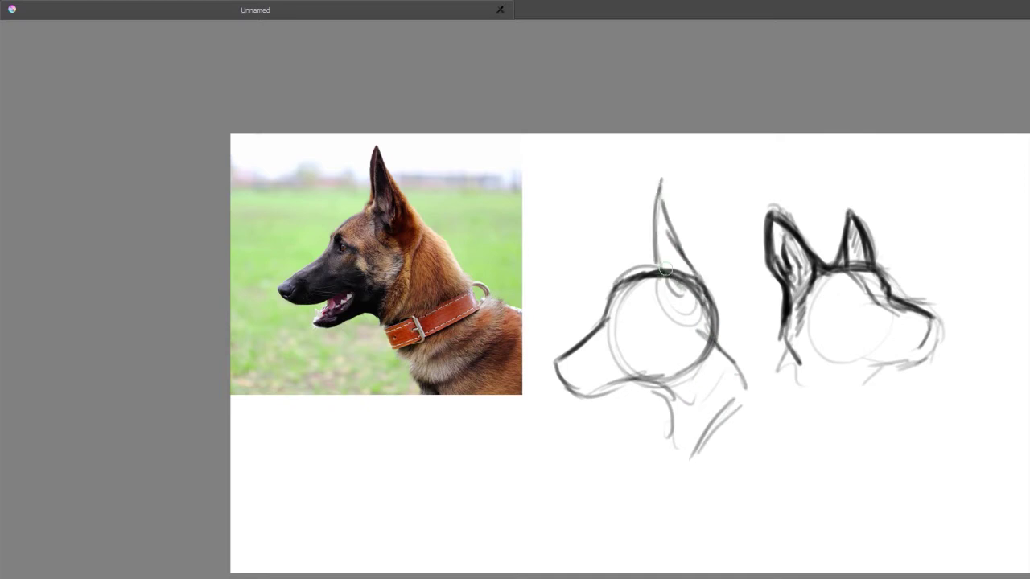
scroll(638, 245, up, 3)
drag(577, 246, 672, 275)
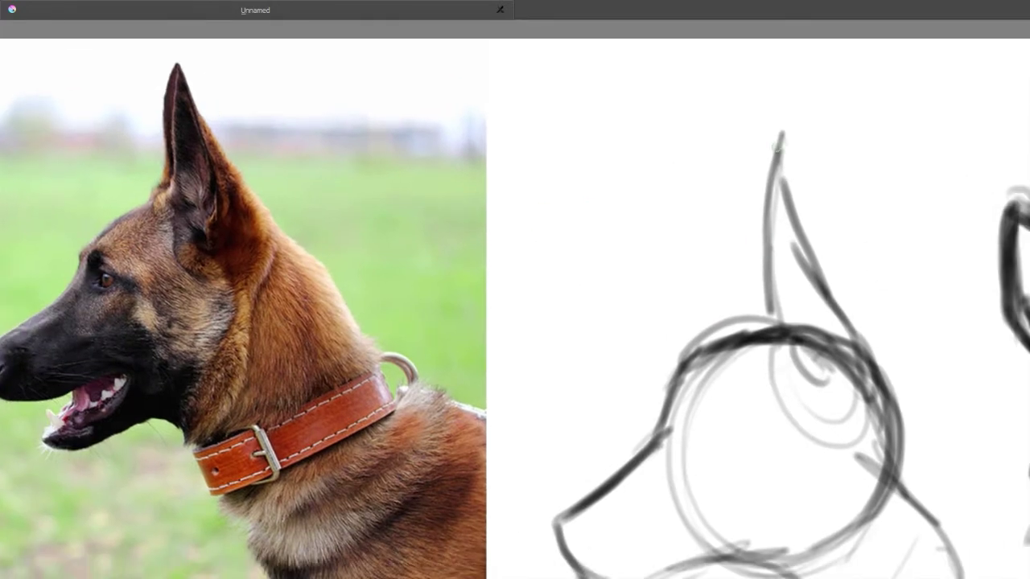
mouse_move(778, 144)
mouse_down()
mouse_move(809, 272)
mouse_move(834, 314)
mouse_up()
drag(809, 259, 806, 334)
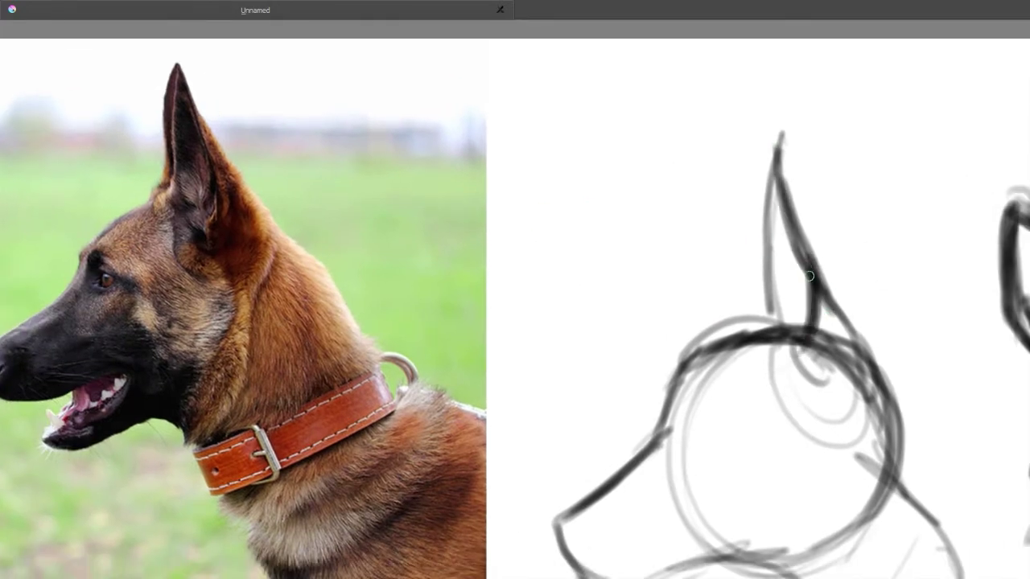
mouse_move(812, 277)
mouse_down()
mouse_move(788, 344)
mouse_move(777, 334)
mouse_move(770, 231)
mouse_move(796, 337)
mouse_up()
- Redraw the profile ear's front edge and add inner strokes and a fold at its base
drag(758, 276, 780, 323)
drag(795, 272, 788, 323)
drag(758, 301, 762, 316)
mouse_move(778, 150)
mouse_down()
mouse_move(762, 282)
mouse_move(741, 350)
mouse_move(757, 346)
mouse_move(756, 326)
mouse_move(759, 355)
mouse_move(765, 322)
mouse_move(751, 349)
mouse_move(754, 362)
mouse_move(777, 348)
mouse_up()
key(e)
key(e)
drag(795, 350, 778, 370)
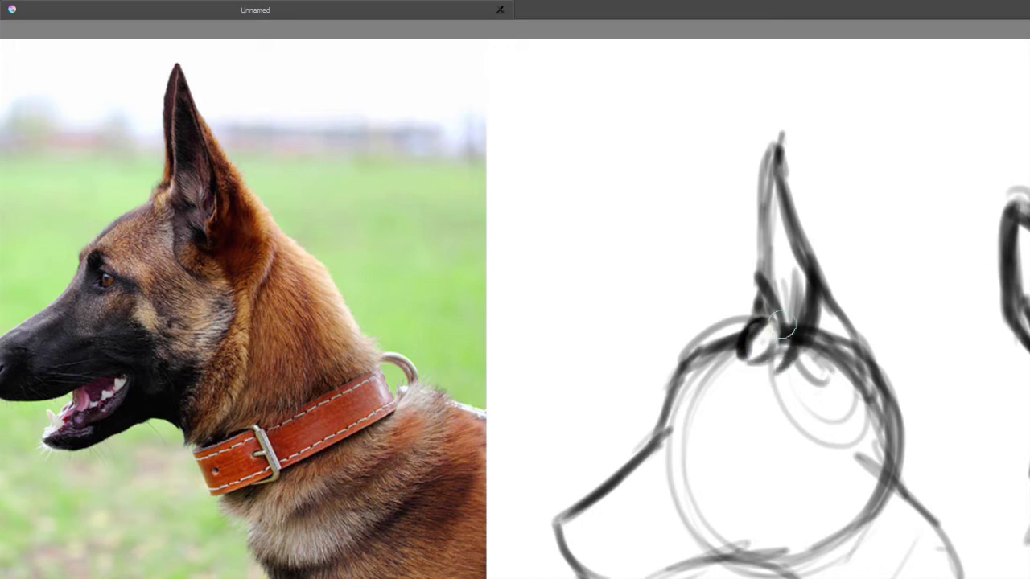
- Erase overlapping lines inside the profile ear's base and strengthen the ear's front edge
drag(772, 312, 785, 332)
drag(779, 243, 778, 302)
mouse_move(776, 171)
mouse_down()
mouse_move(764, 286)
mouse_move(765, 251)
mouse_move(756, 317)
mouse_move(741, 326)
mouse_up()
key(e)
drag(779, 277, 754, 335)
drag(778, 281, 743, 356)
drag(776, 306, 768, 326)
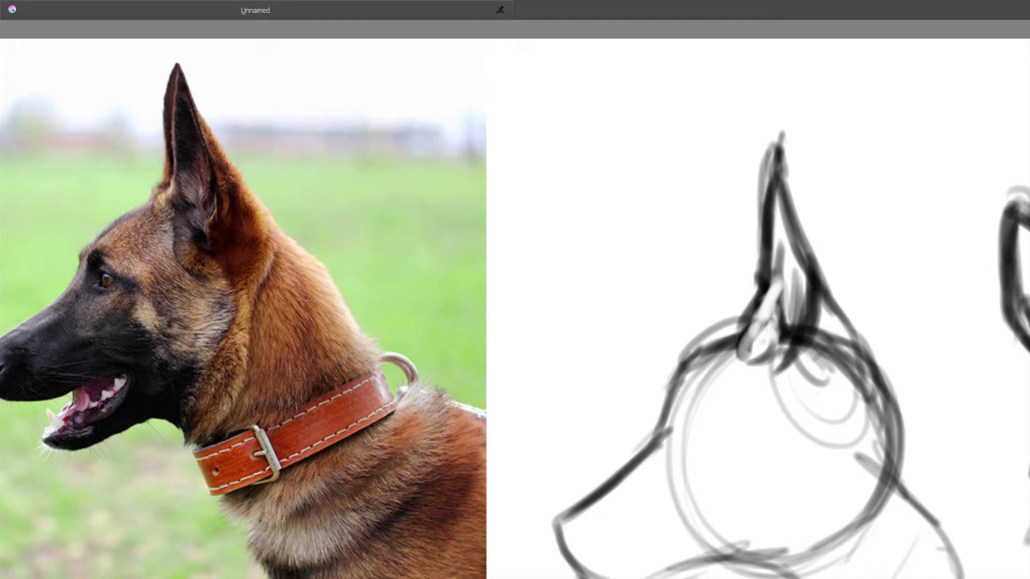
drag(779, 243, 779, 280)
mouse_move(777, 244)
mouse_down()
mouse_move(768, 295)
mouse_move(786, 331)
mouse_up()
- Redraw the profile ear's inner shadow and base fold, and thicken both outer edges
key(e)
drag(786, 274, 774, 329)
drag(764, 201, 757, 303)
drag(765, 282, 752, 327)
mouse_move(764, 323)
mouse_down()
mouse_move(735, 351)
mouse_move(745, 362)
mouse_move(762, 366)
mouse_move(781, 326)
mouse_up()
drag(810, 245, 805, 325)
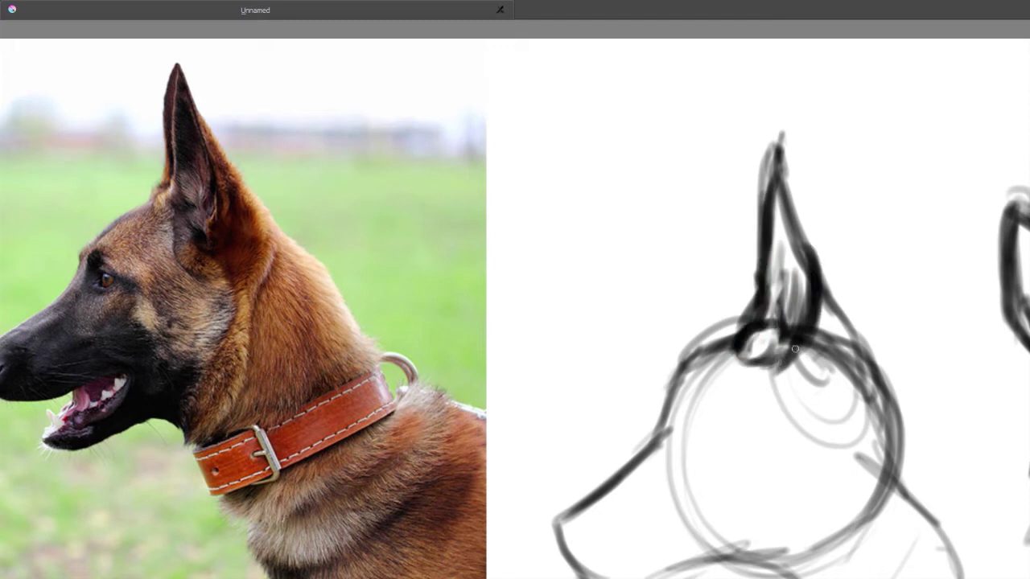
drag(778, 177, 812, 270)
drag(767, 142, 760, 291)
drag(778, 217, 774, 296)
- Darken the back of the profile head from the ear to the neck, and add an inner jaw curve
mouse_move(800, 261)
mouse_down()
mouse_move(792, 306)
mouse_move(848, 324)
mouse_move(873, 399)
mouse_up()
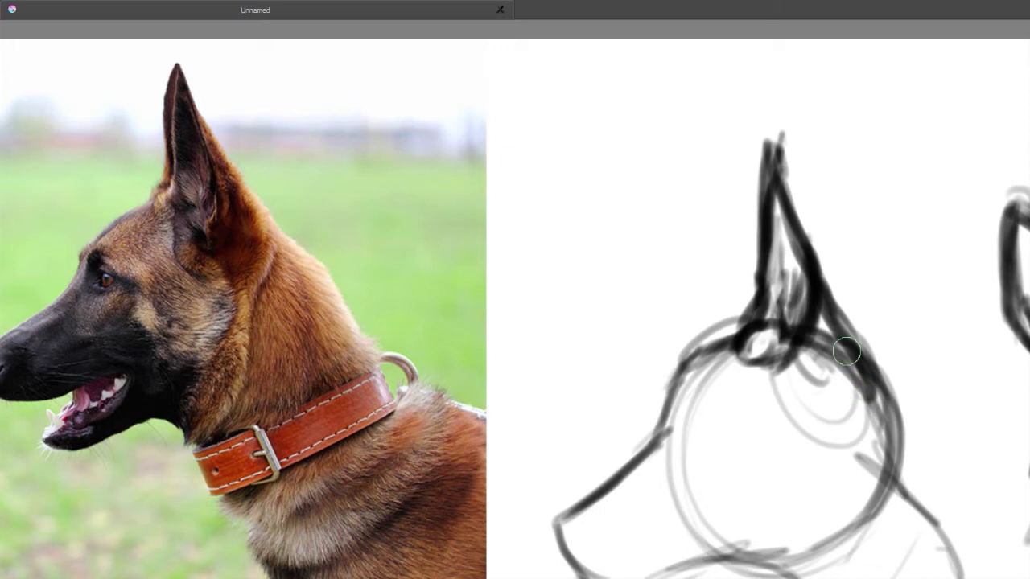
drag(824, 313, 871, 394)
mouse_move(852, 373)
mouse_down()
mouse_move(853, 408)
mouse_move(902, 418)
mouse_up()
mouse_move(887, 410)
mouse_down()
mouse_move(870, 472)
mouse_move(815, 529)
mouse_up()
drag(834, 332, 901, 438)
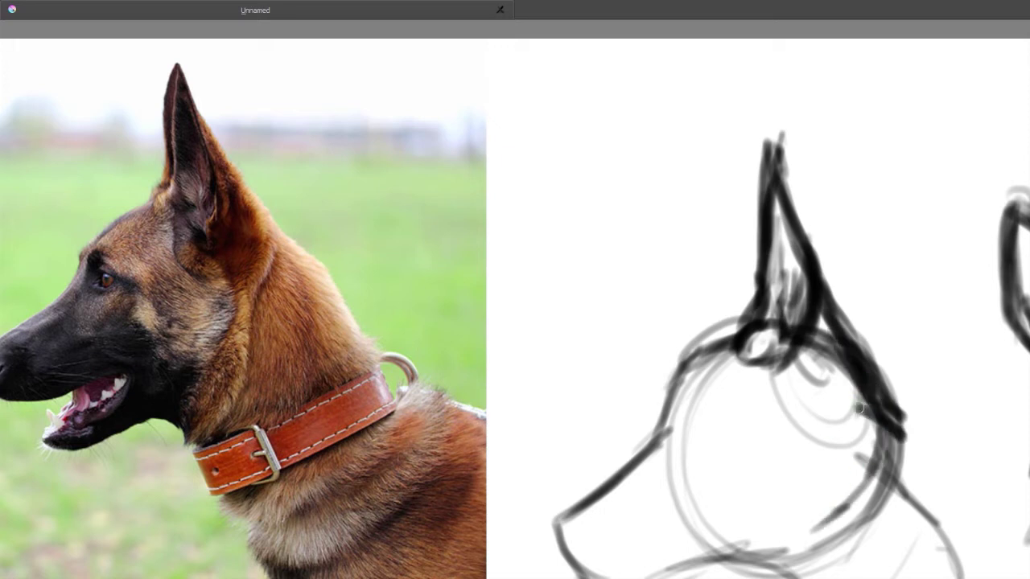
drag(847, 406, 815, 531)
- Sketch the far ear's edge in front of the near ear and strengthen the forehead line down to the muzzle
mouse_move(751, 160)
mouse_down()
mouse_move(732, 269)
mouse_move(741, 304)
mouse_up()
drag(757, 167, 740, 322)
mouse_move(759, 165)
mouse_down()
mouse_move(726, 341)
mouse_move(700, 400)
mouse_move(713, 366)
mouse_move(660, 436)
mouse_up()
- Add loose fur strokes across the cheek below the profile ear
scroll(757, 327, down, 3)
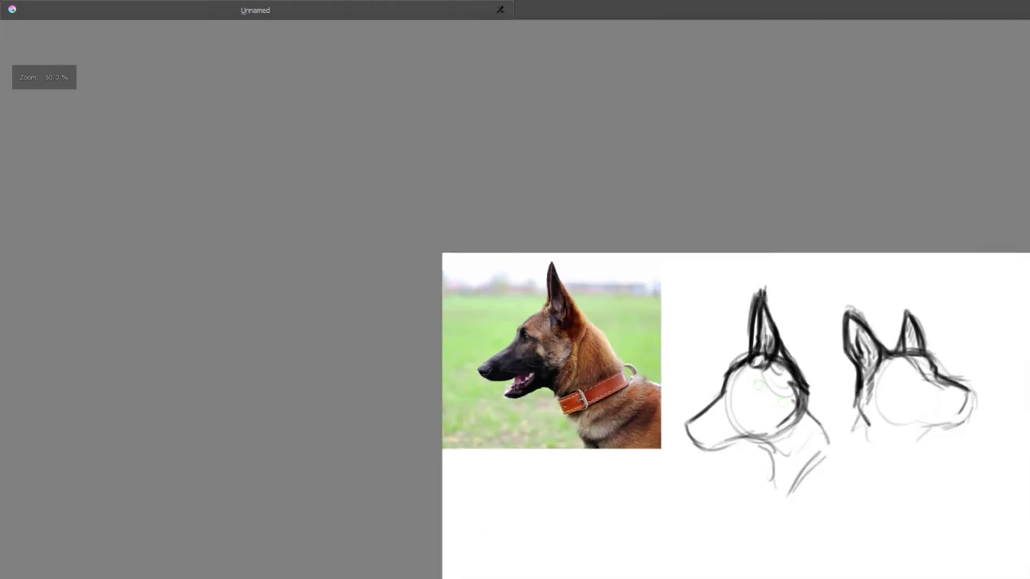
mouse_move(757, 378)
mouse_down()
mouse_move(686, 339)
mouse_move(730, 414)
mouse_move(729, 391)
mouse_move(712, 383)
mouse_up()
scroll(714, 366, up, 2)
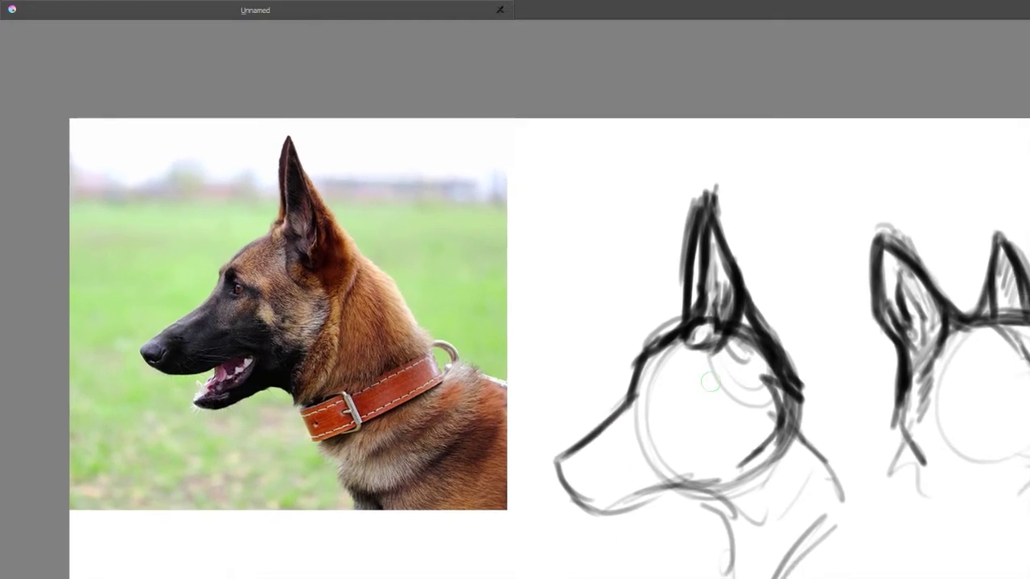
mouse_move(728, 341)
mouse_down()
mouse_move(716, 362)
mouse_move(741, 401)
mouse_move(724, 441)
mouse_up()
drag(773, 375, 761, 442)
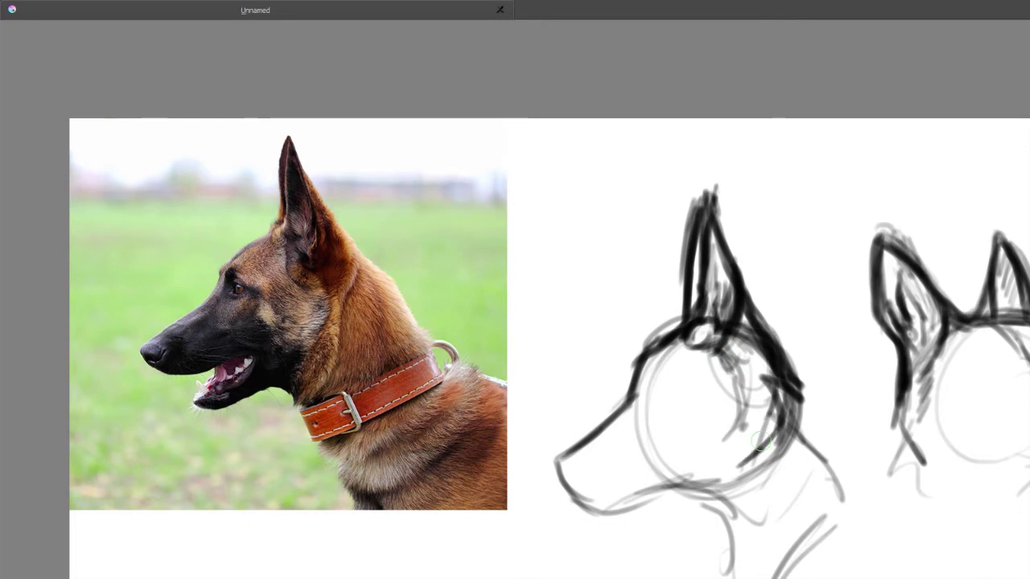
- Hide the 6-profile.jpg layer, show the white dog reference photo, and make Layer 2 the active layer
key(Tab)
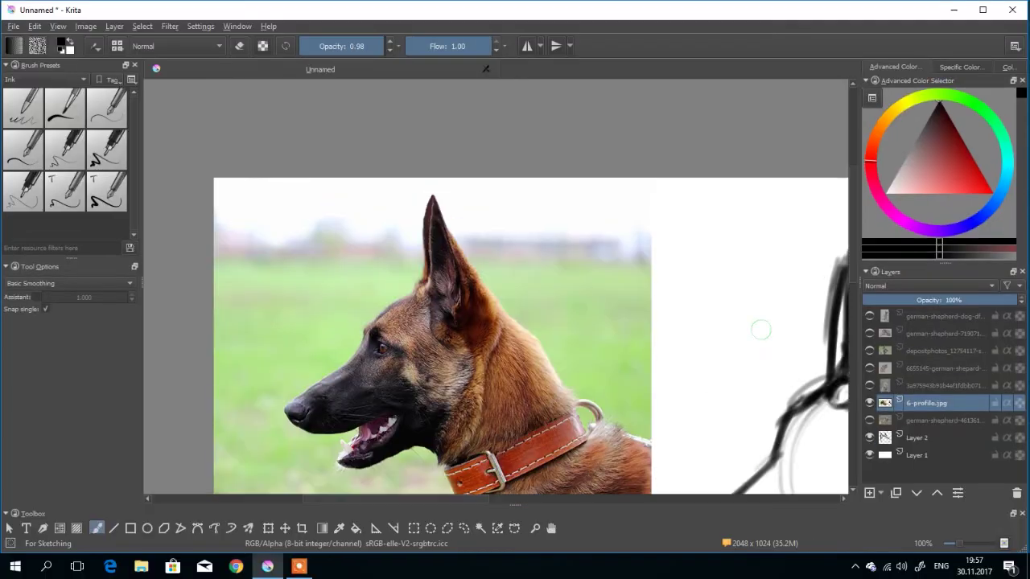
click(869, 386)
click(869, 404)
drag(629, 343, 622, 249)
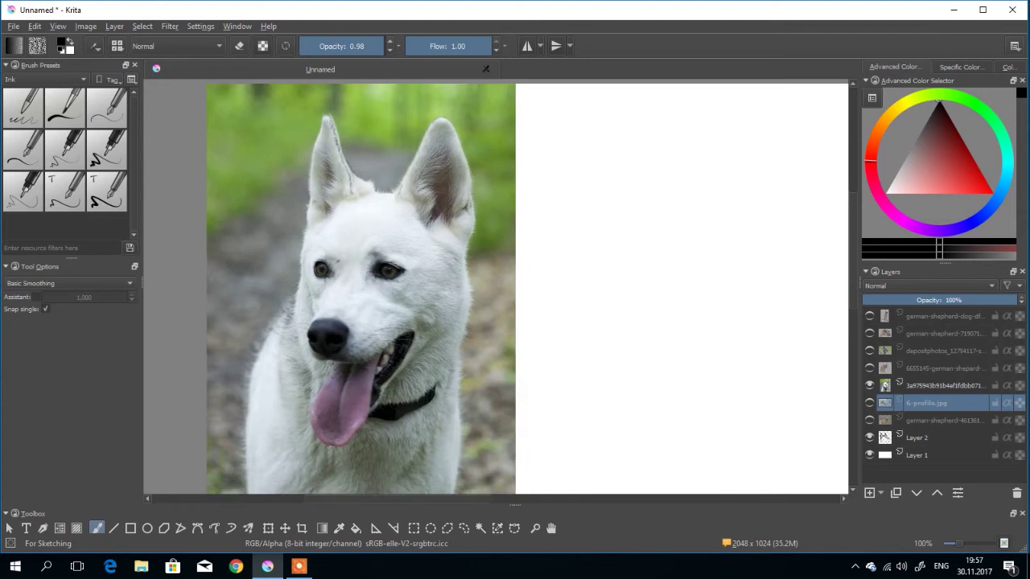
drag(776, 361, 672, 323)
drag(812, 403, 771, 393)
click(919, 438)
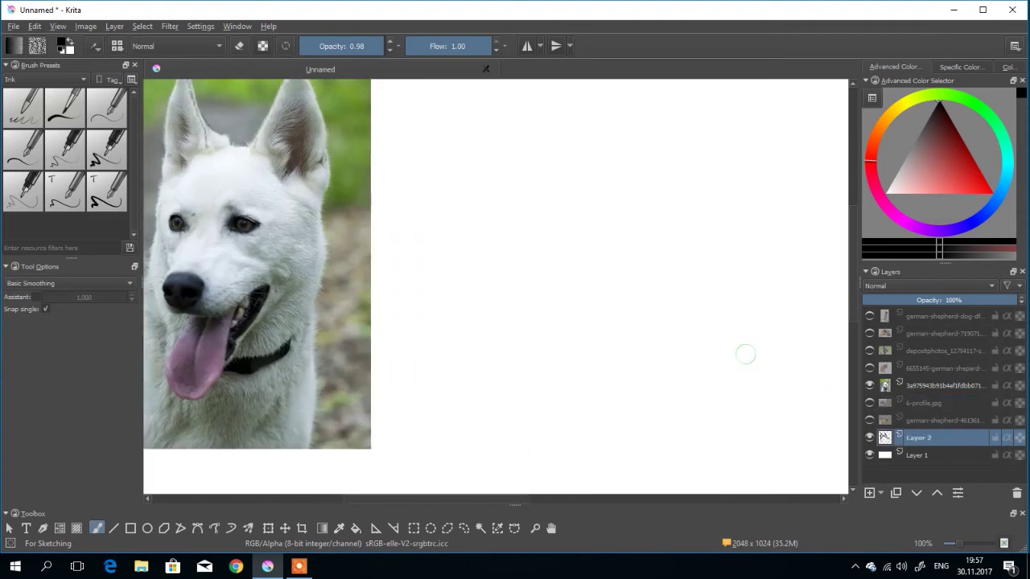
- Sketch a light head oval beside the white dog photo, with a rough outline of the larger ear
scroll(718, 341, down, 2)
drag(823, 425, 796, 422)
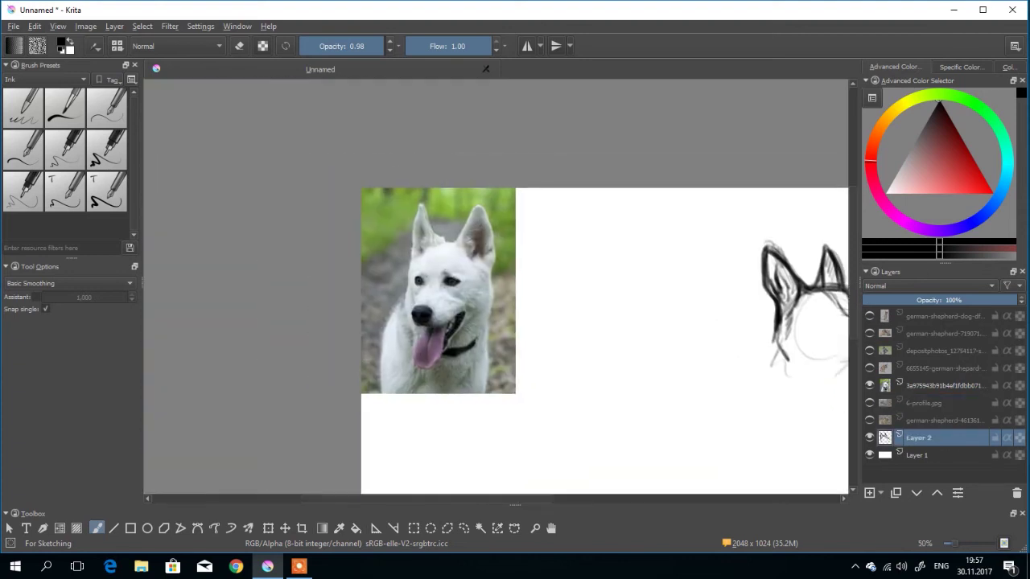
scroll(729, 353, up, 1)
drag(637, 330, 664, 356)
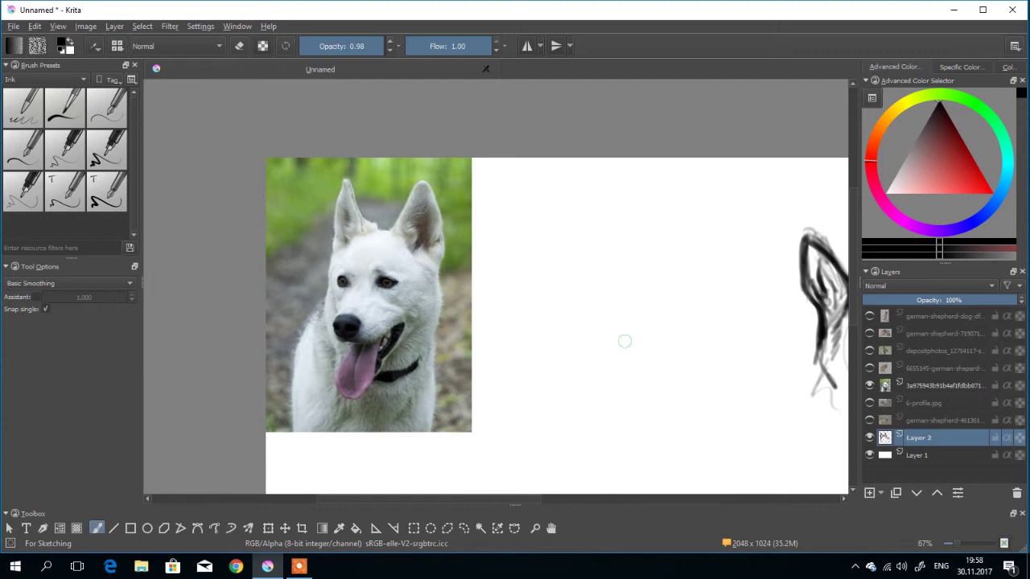
key(Tab)
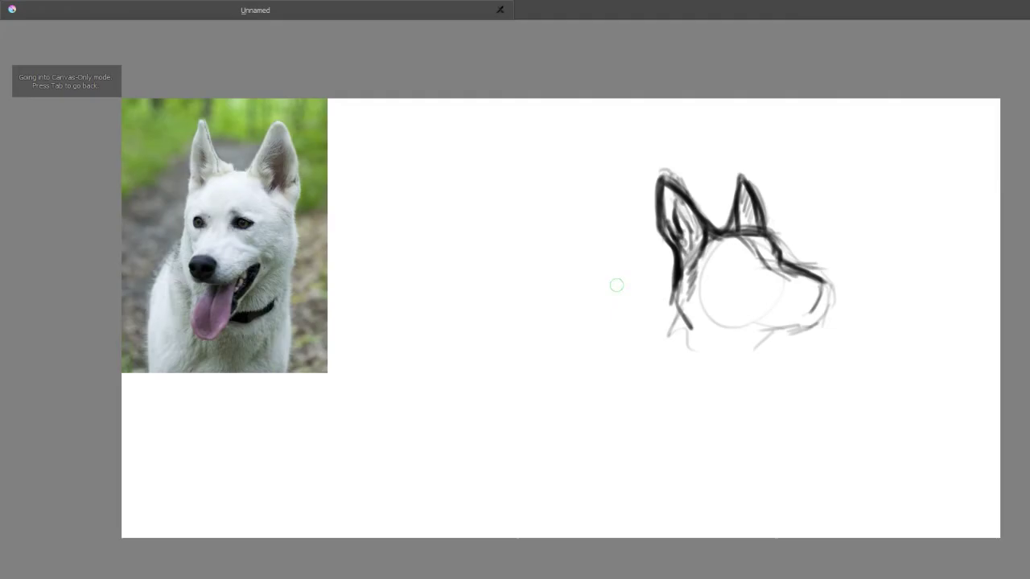
scroll(463, 165, up, 2)
drag(463, 165, 545, 267)
scroll(599, 249, down, 2)
scroll(524, 251, up, 1)
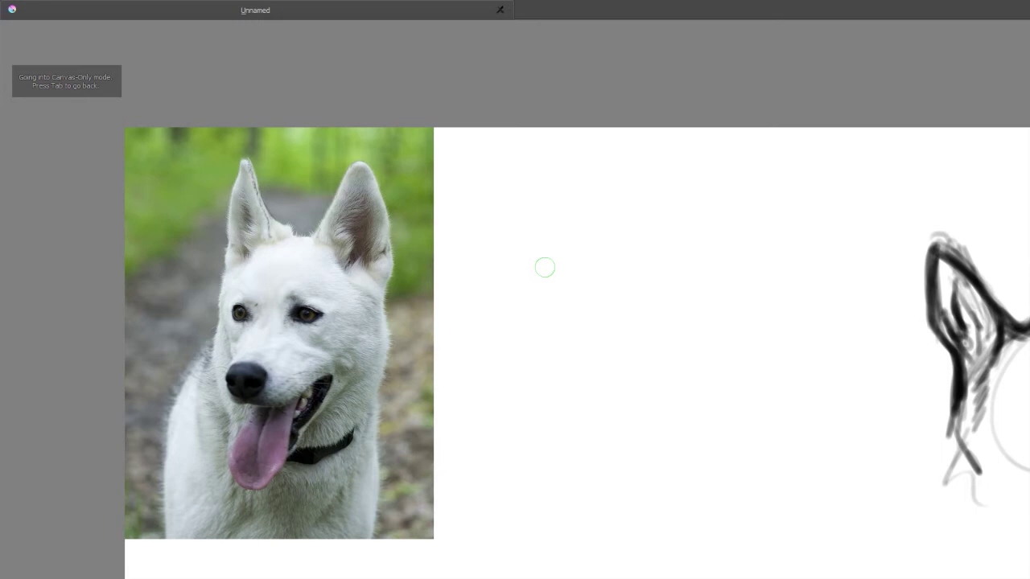
mouse_move(619, 264)
mouse_down()
mouse_move(642, 206)
mouse_move(662, 211)
mouse_move(682, 252)
mouse_move(674, 308)
mouse_up()
drag(537, 290, 642, 356)
mouse_move(639, 291)
mouse_down()
mouse_move(661, 321)
mouse_move(635, 331)
mouse_up()
mouse_move(538, 306)
mouse_down()
mouse_move(620, 272)
mouse_move(643, 412)
mouse_move(660, 388)
mouse_up()
drag(630, 280, 649, 403)
drag(564, 269, 663, 334)
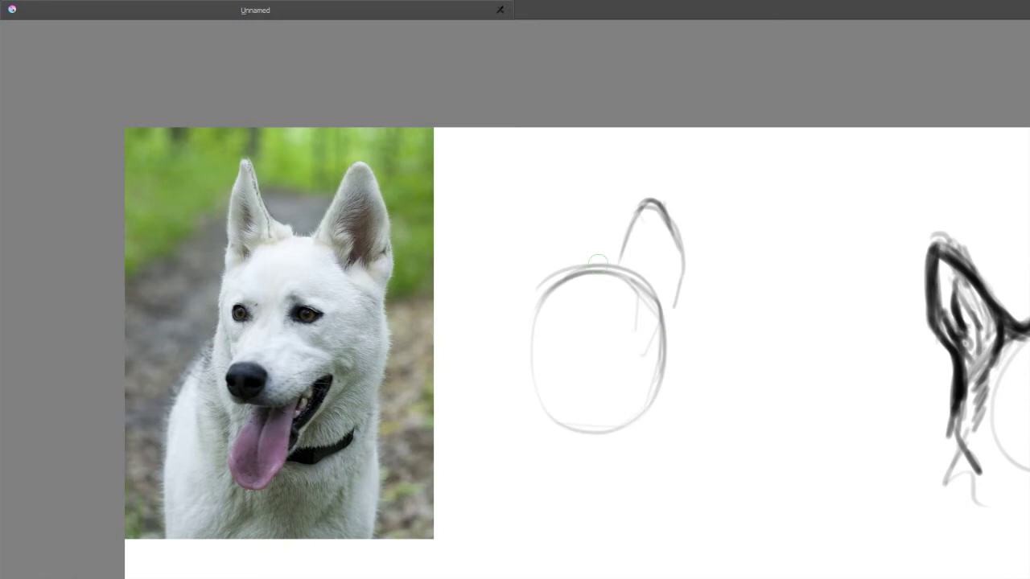
- Redraw the larger ear taller and more pointed, and extend its outer edge into the cheek contour
mouse_move(596, 266)
mouse_down()
mouse_move(653, 175)
mouse_move(674, 251)
mouse_up()
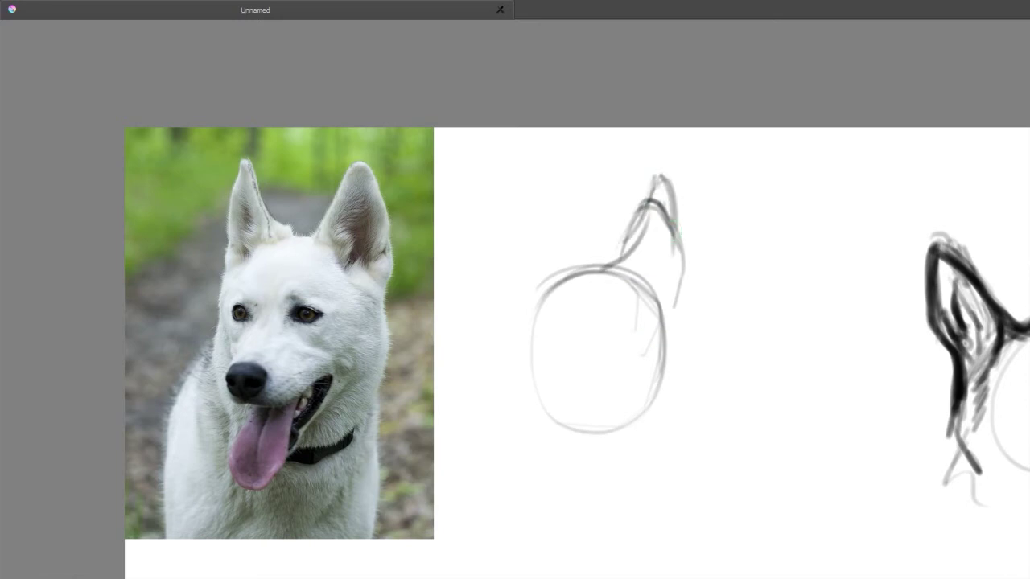
drag(673, 200, 683, 267)
drag(676, 222, 689, 282)
mouse_move(687, 279)
mouse_down()
mouse_move(653, 348)
mouse_move(673, 393)
mouse_move(648, 428)
mouse_up()
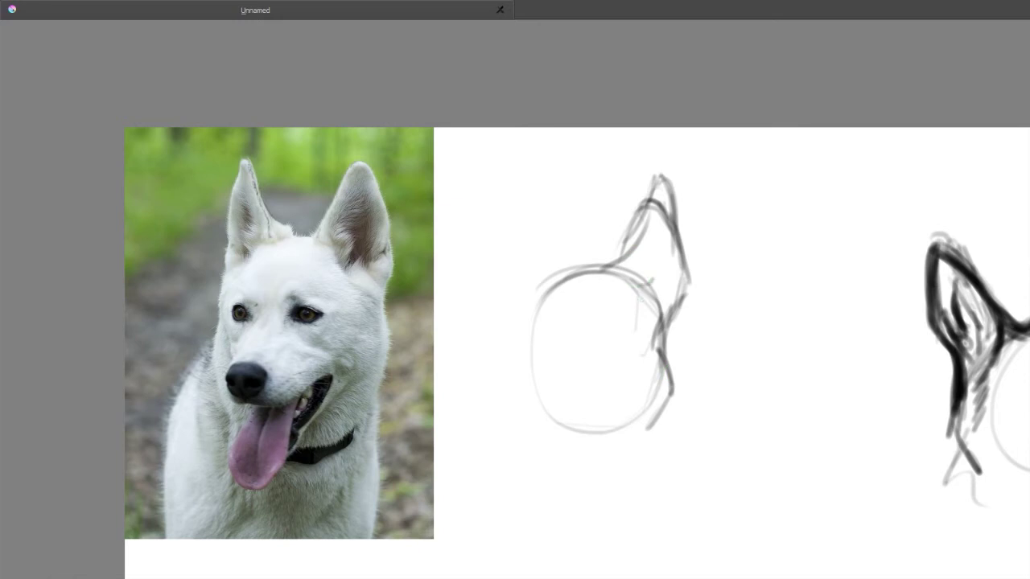
- Shade the inside of the larger ear with repeated vertical fur strokes
drag(638, 279, 643, 242)
drag(666, 278, 667, 242)
drag(669, 227, 676, 261)
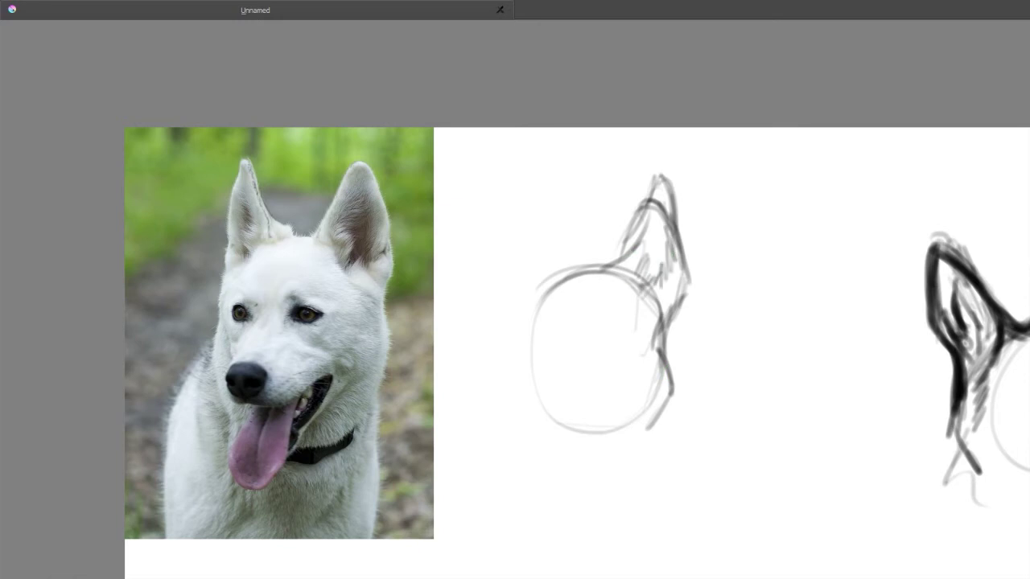
drag(662, 224, 668, 255)
drag(653, 223, 636, 246)
mouse_move(656, 212)
mouse_down()
mouse_move(650, 260)
mouse_move(659, 265)
mouse_up()
drag(657, 218, 650, 268)
drag(658, 214, 650, 272)
drag(658, 227, 657, 272)
mouse_move(667, 254)
mouse_down()
mouse_move(665, 282)
mouse_move(667, 257)
mouse_up()
drag(672, 233, 665, 284)
- Darken the larger ear's inner edge and continue the heavy line around the head oval to the chin
mouse_move(655, 257)
mouse_down()
mouse_move(650, 290)
mouse_move(654, 215)
mouse_up()
drag(650, 222, 662, 180)
mouse_move(664, 182)
mouse_down()
mouse_move(672, 253)
mouse_move(643, 222)
mouse_up()
mouse_move(649, 224)
mouse_down()
mouse_move(609, 267)
mouse_move(573, 273)
mouse_move(536, 313)
mouse_move(531, 375)
mouse_move(615, 423)
mouse_up()
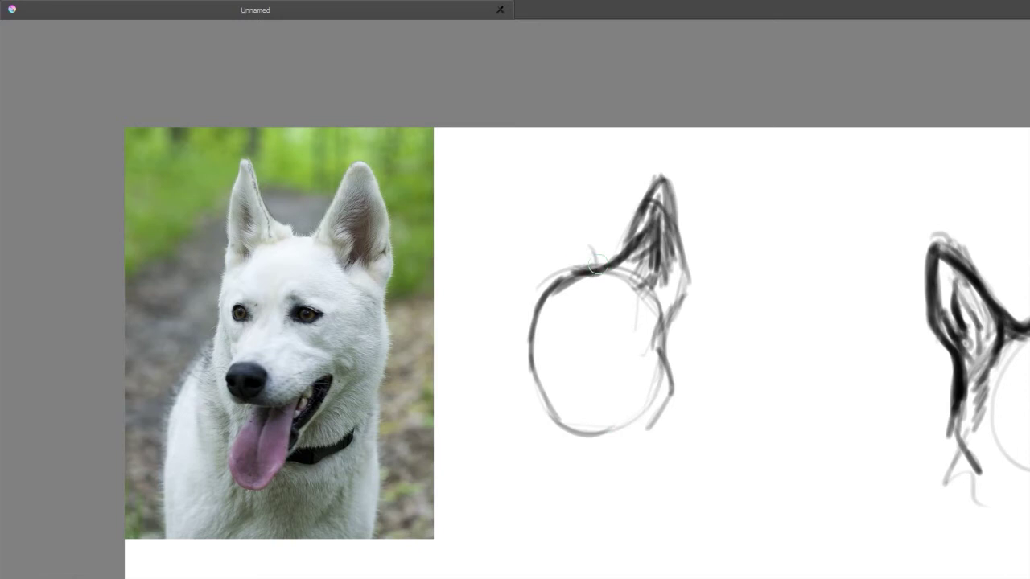
- Sketch the narrower second ear on the head oval, and darken the larger ear's base and outer edge
mouse_move(598, 264)
mouse_down()
mouse_move(551, 184)
mouse_move(542, 290)
mouse_move(551, 191)
mouse_move(578, 258)
mouse_move(538, 217)
mouse_move(540, 267)
mouse_move(552, 216)
mouse_move(544, 277)
mouse_up()
drag(546, 209, 544, 283)
mouse_move(550, 285)
mouse_down()
mouse_move(581, 271)
mouse_move(652, 318)
mouse_move(649, 311)
mouse_up()
drag(633, 290, 651, 313)
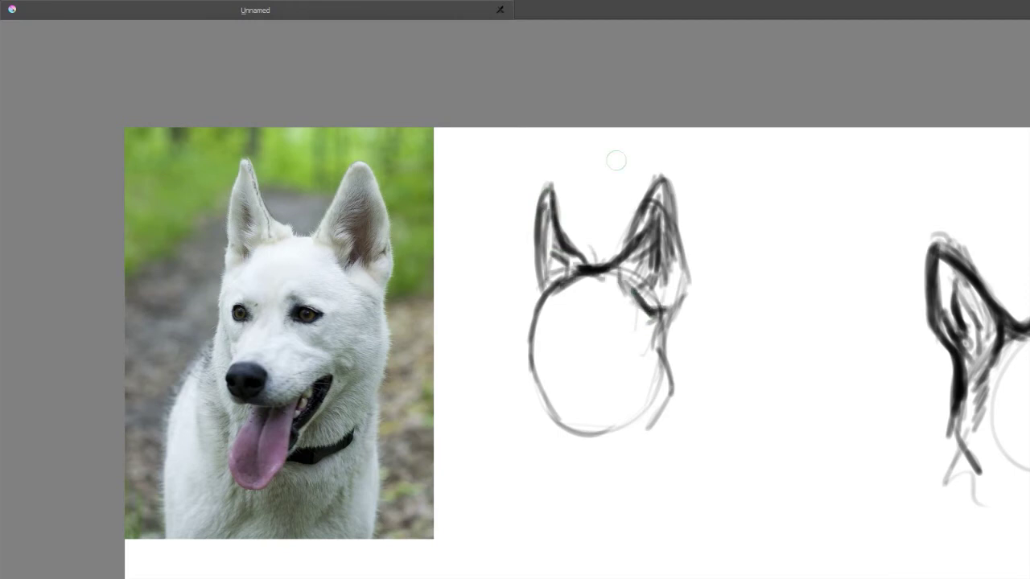
drag(662, 188, 679, 292)
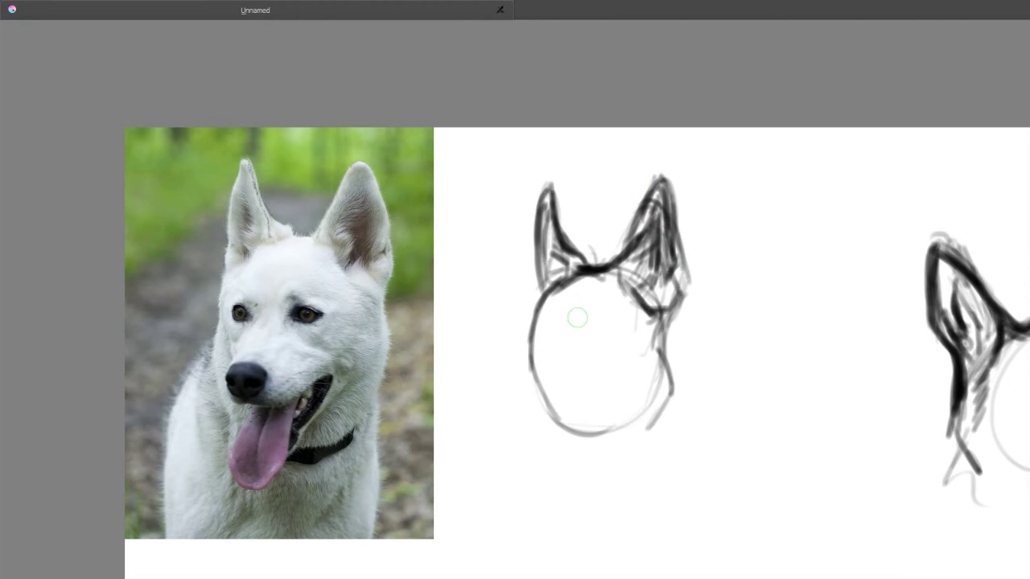
- Sketch the face's centre line, a muzzle circle, and a wedge-shaped muzzle inside the head oval
drag(594, 279, 568, 427)
drag(578, 333, 591, 434)
drag(551, 354, 596, 434)
drag(554, 327, 575, 399)
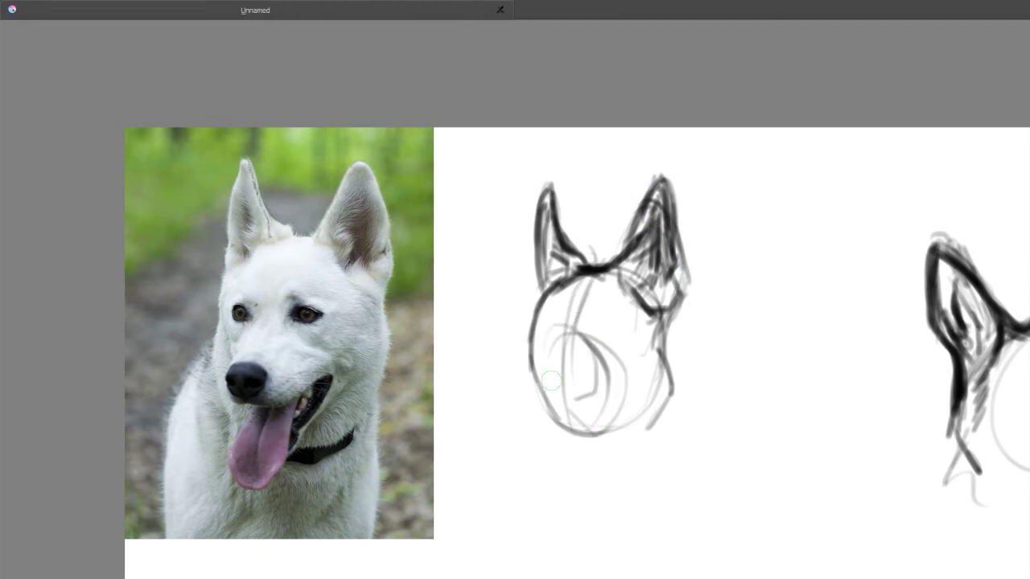
drag(567, 328, 592, 371)
mouse_move(581, 341)
mouse_down()
mouse_move(609, 385)
mouse_move(545, 355)
mouse_move(535, 380)
mouse_move(602, 393)
mouse_move(565, 407)
mouse_move(599, 416)
mouse_up()
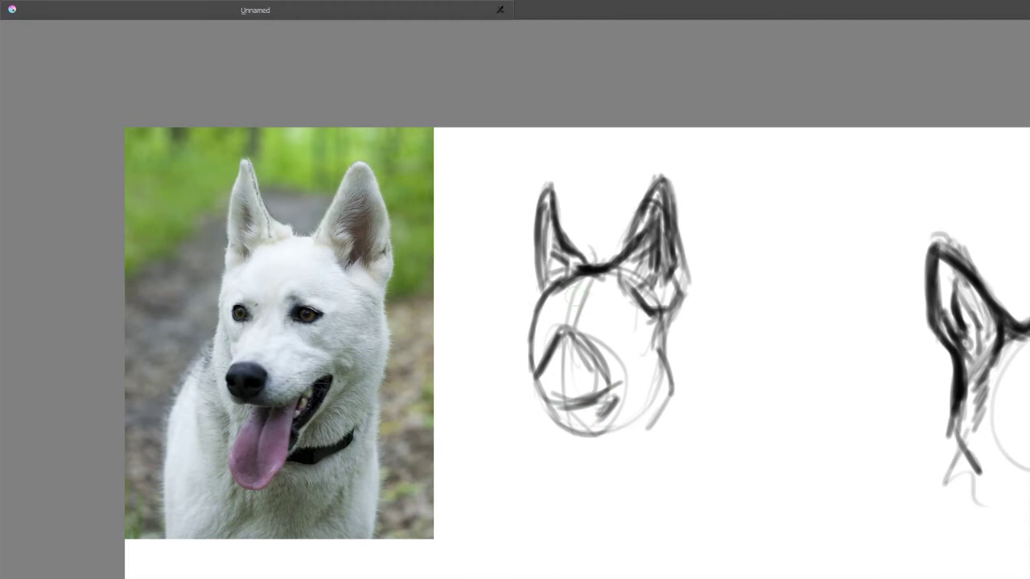
- Darken the cheek and head contours, and reinforce the sides and lower edge of the muzzle wedge
mouse_move(628, 248)
mouse_down()
mouse_move(660, 182)
mouse_move(673, 282)
mouse_move(659, 312)
mouse_move(674, 368)
mouse_move(607, 427)
mouse_up()
drag(684, 296, 673, 365)
drag(663, 325, 621, 419)
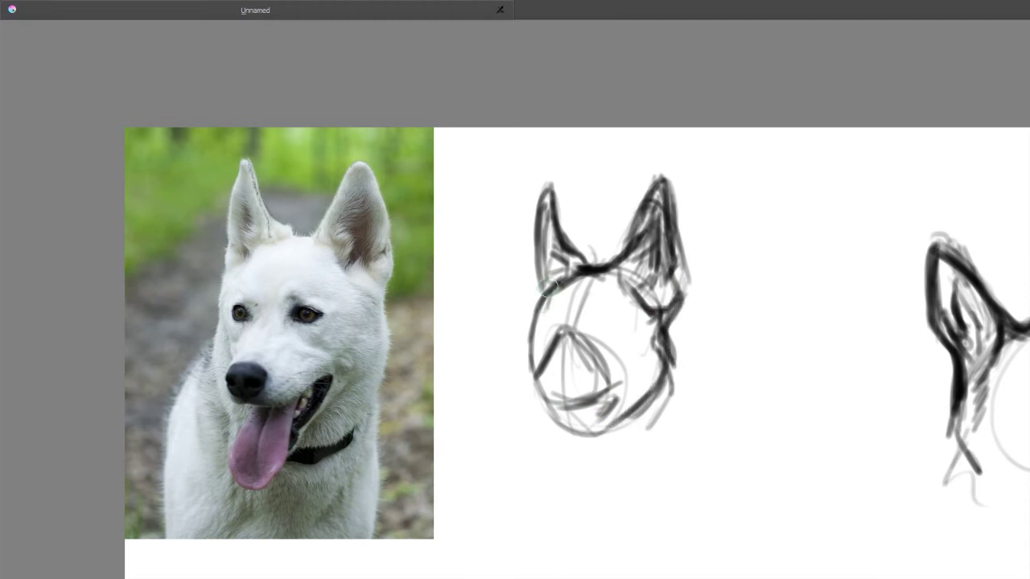
drag(556, 279, 536, 376)
mouse_move(568, 336)
mouse_down()
mouse_move(599, 396)
mouse_move(541, 372)
mouse_up()
drag(541, 372, 581, 406)
drag(567, 325, 609, 373)
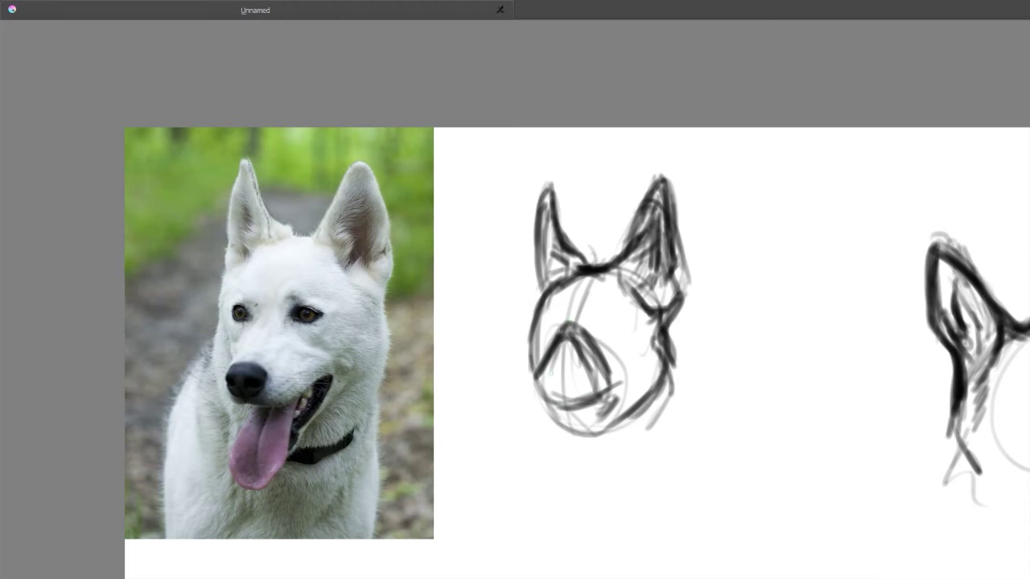
- Hide the white dog reference photo and show the 6655145-german-shepard reference layer
scroll(660, 304, down, 1)
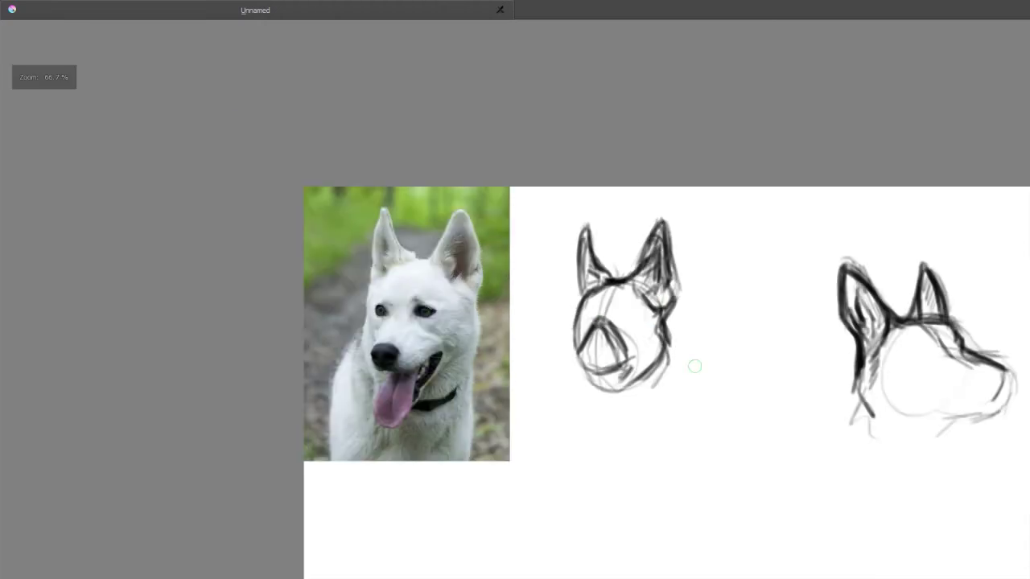
drag(681, 399, 621, 334)
key(Tab)
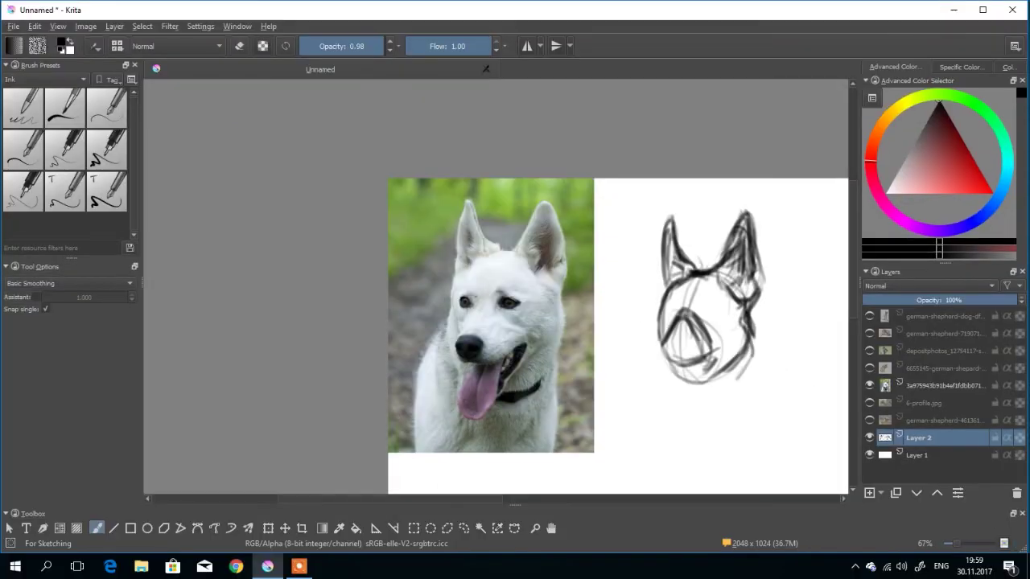
click(870, 386)
click(870, 369)
- Scale down the 6655145-german-shepard reference photo and place it in the canvas's upper-left corner
drag(670, 356, 566, 266)
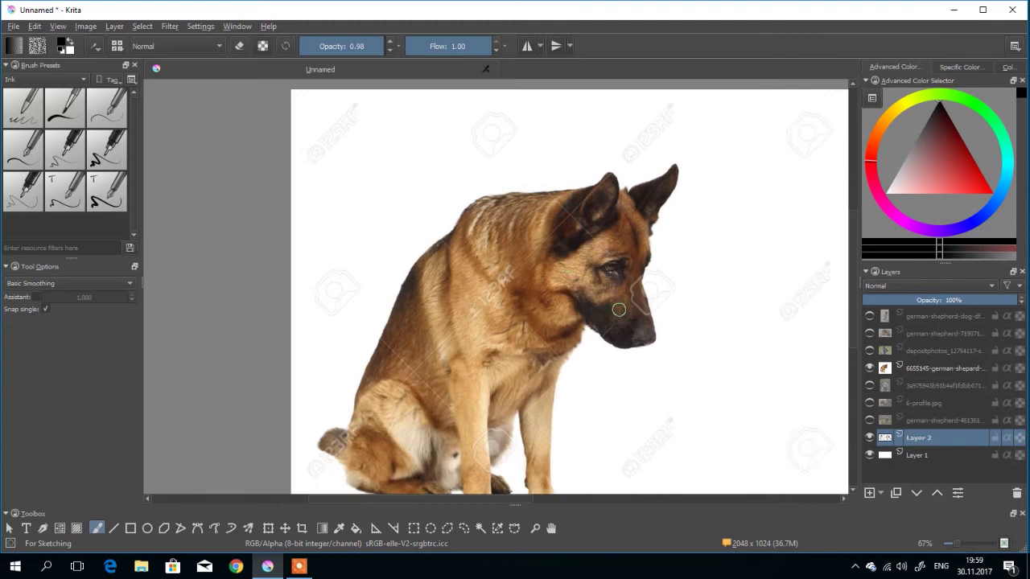
scroll(644, 341, down, 1)
drag(671, 356, 609, 342)
key(ctrl+t)
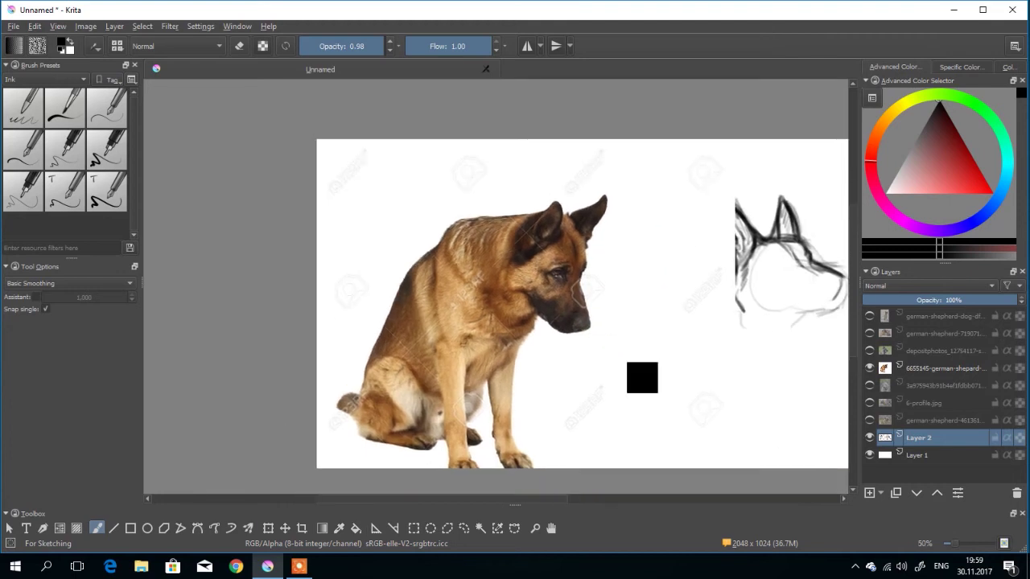
click(945, 385)
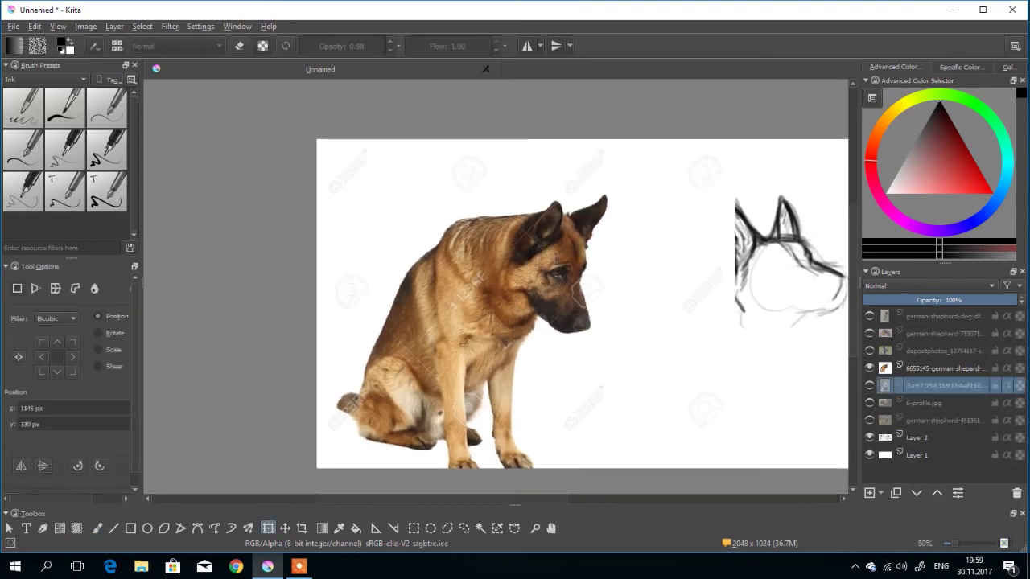
click(946, 369)
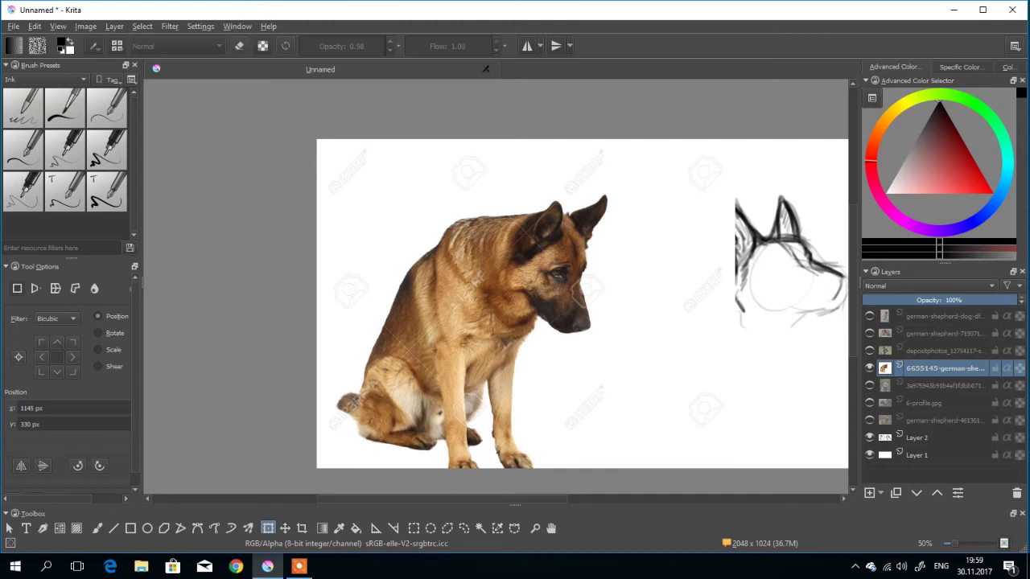
key(ctrl+t)
drag(735, 138, 553, 303)
drag(458, 395, 447, 211)
key(Return)
scroll(499, 305, up, 1)
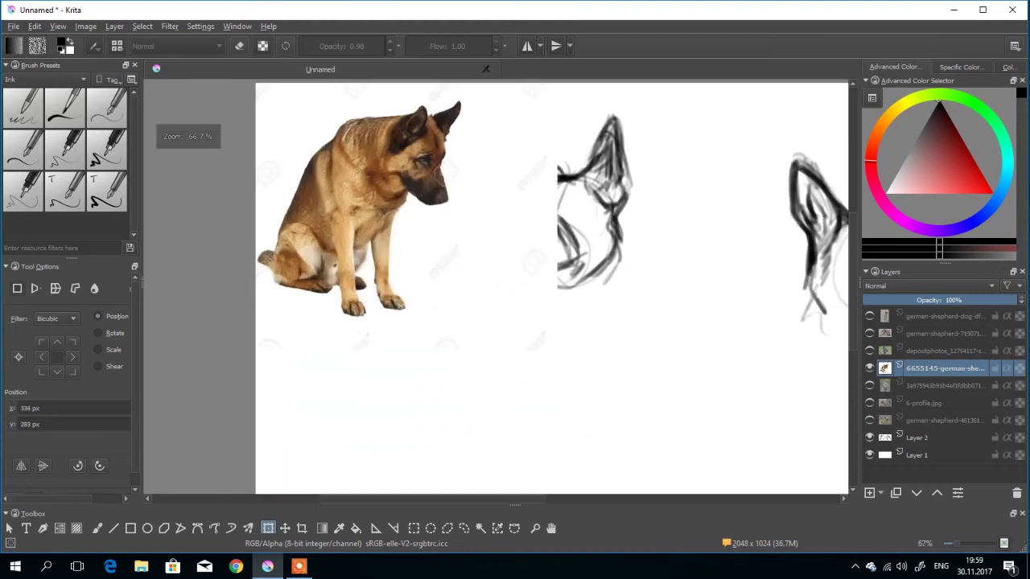
- On Layer 2 in canvas-only mode, sketch a head circle with a smaller muzzle circle and a boxy downward muzzle
click(925, 437)
key(Tab)
drag(361, 274, 525, 378)
scroll(473, 341, up, 1)
scroll(534, 401, down, 1)
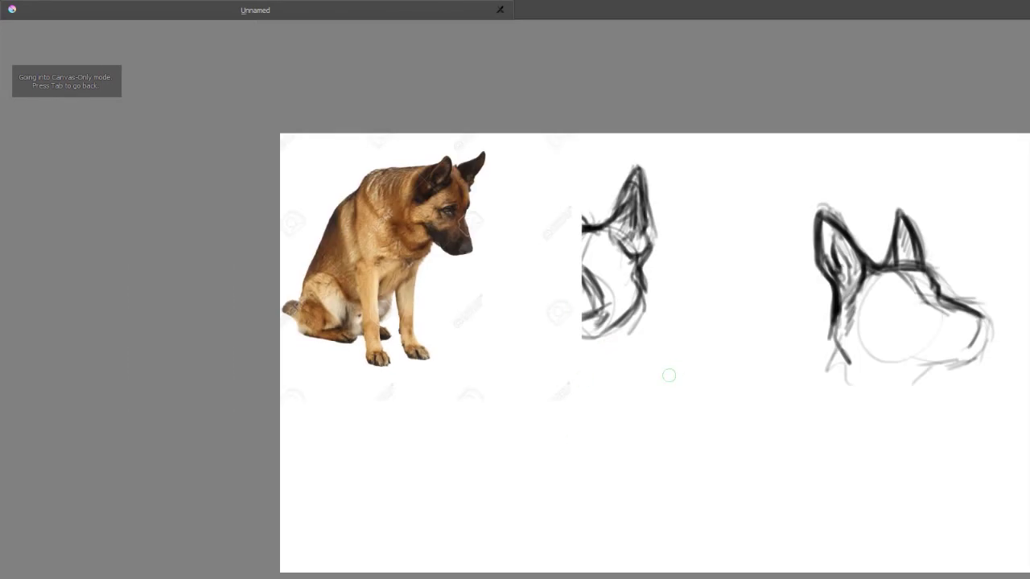
mouse_move(674, 348)
mouse_down()
mouse_move(698, 439)
mouse_move(672, 428)
mouse_up()
mouse_move(661, 370)
mouse_down()
mouse_move(737, 385)
mouse_move(672, 432)
mouse_up()
mouse_move(693, 343)
mouse_down()
mouse_move(731, 418)
mouse_move(701, 387)
mouse_move(700, 418)
mouse_up()
mouse_move(703, 397)
mouse_down()
mouse_move(719, 397)
mouse_move(733, 458)
mouse_up()
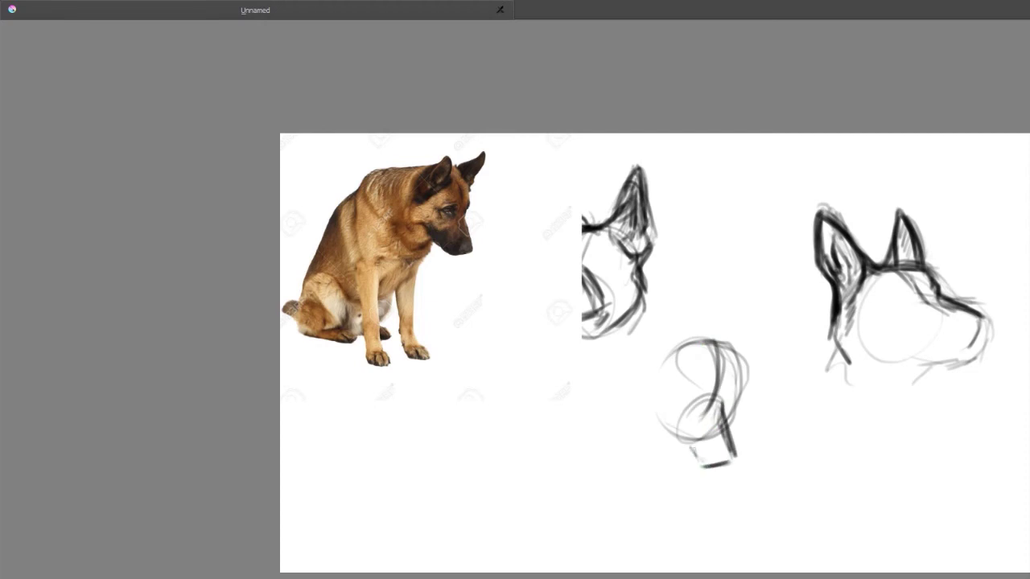
- Reinforce the downward-facing head's centre line and crown, and sketch its two pointed ears
drag(722, 339, 727, 391)
mouse_move(661, 359)
mouse_down()
mouse_move(744, 354)
mouse_move(715, 393)
mouse_up()
drag(682, 344, 648, 394)
mouse_move(665, 400)
mouse_down()
mouse_move(703, 340)
mouse_move(738, 359)
mouse_up()
drag(697, 321, 737, 366)
mouse_move(737, 359)
mouse_down()
mouse_move(669, 354)
mouse_move(737, 396)
mouse_up()
mouse_move(660, 327)
mouse_down()
mouse_move(731, 337)
mouse_move(638, 329)
mouse_up()
mouse_move(645, 337)
mouse_down()
mouse_move(744, 309)
mouse_move(765, 288)
mouse_move(734, 344)
mouse_up()
mouse_move(765, 293)
mouse_down()
mouse_move(735, 337)
mouse_move(703, 293)
mouse_move(675, 333)
mouse_move(693, 347)
mouse_move(767, 294)
mouse_up()
drag(766, 295, 734, 336)
- Examine the shape and placement of the ears on the sitting dog in the reference photo
scroll(664, 262, up, 1)
scroll(523, 193, up, 1)
drag(543, 171, 680, 303)
scroll(519, 301, up, 1)
scroll(456, 239, up, 2)
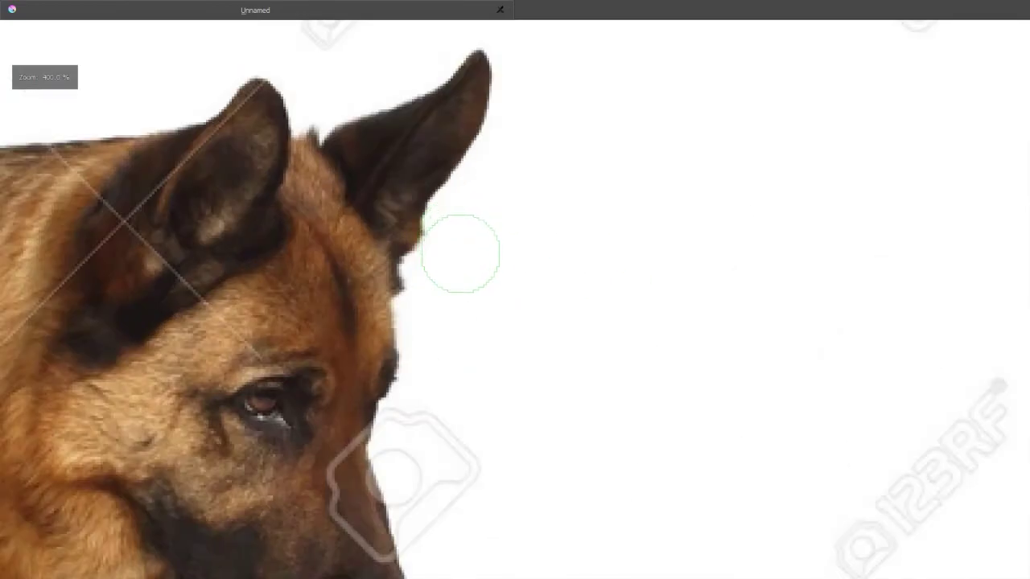
scroll(464, 264, down, 1)
scroll(520, 321, down, 1)
scroll(523, 321, down, 1)
scroll(559, 334, down, 1)
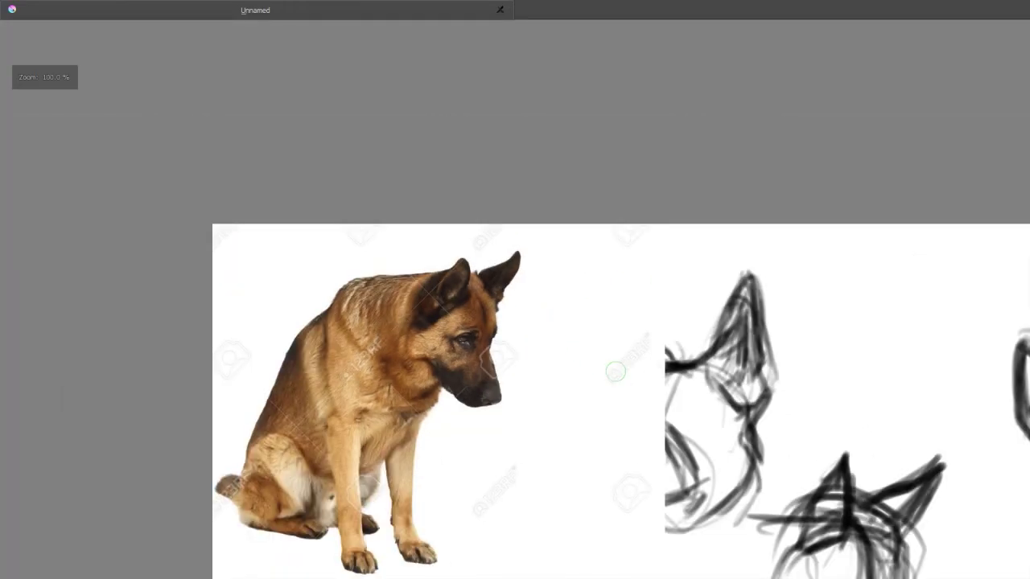
- Darken the far ear's outer edge, and erase the construction lines inside both ears of the downward-facing head
drag(615, 372, 383, 126)
scroll(541, 271, up, 1)
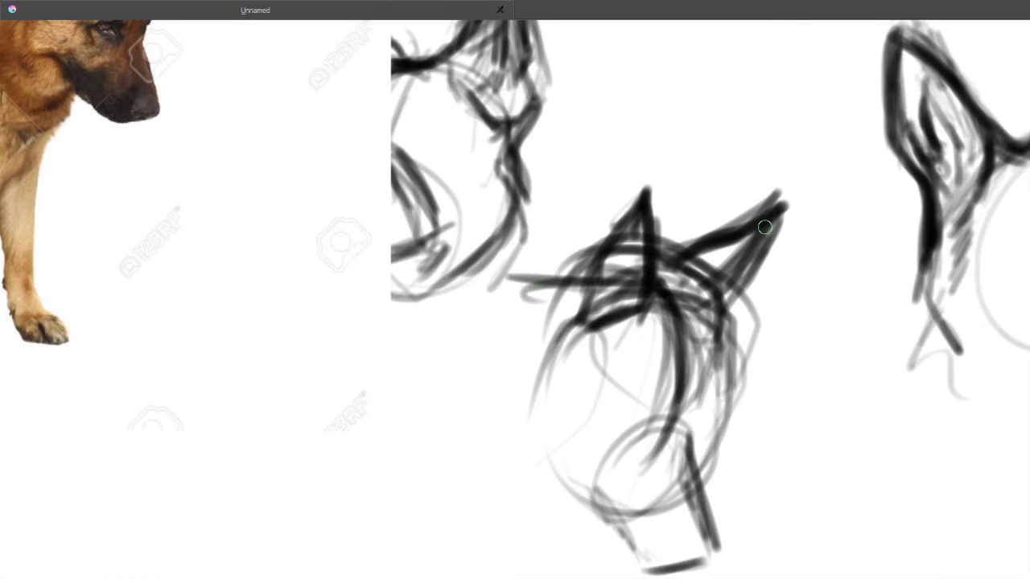
mouse_move(765, 228)
mouse_down()
mouse_move(713, 301)
mouse_move(725, 300)
mouse_up()
drag(757, 263, 721, 303)
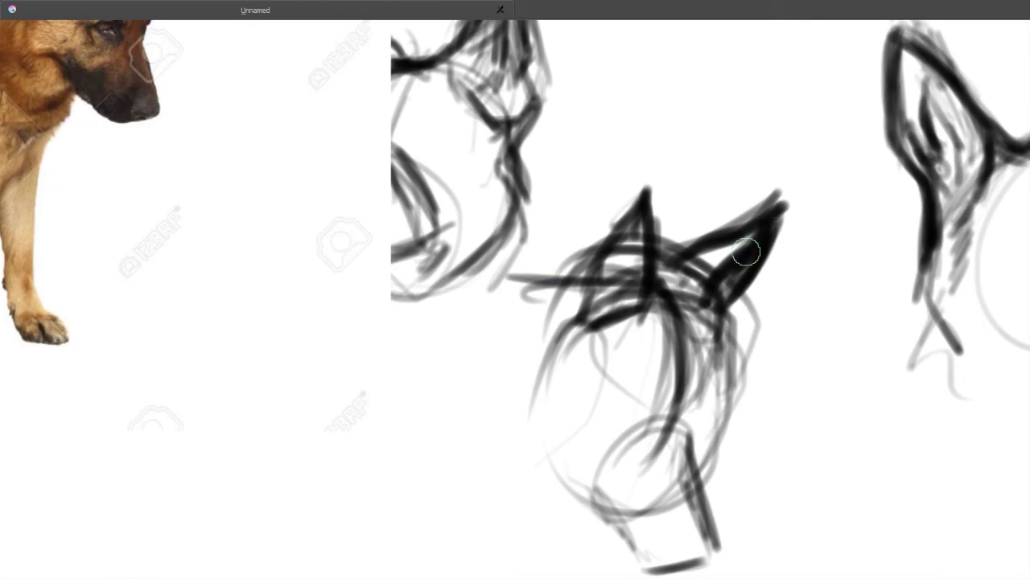
drag(747, 255, 713, 287)
key(e)
mouse_move(749, 257)
mouse_down()
mouse_move(727, 286)
mouse_move(710, 264)
mouse_up()
mouse_move(642, 230)
mouse_down()
mouse_move(622, 301)
mouse_move(603, 289)
mouse_up()
drag(647, 218, 641, 298)
drag(644, 201, 597, 299)
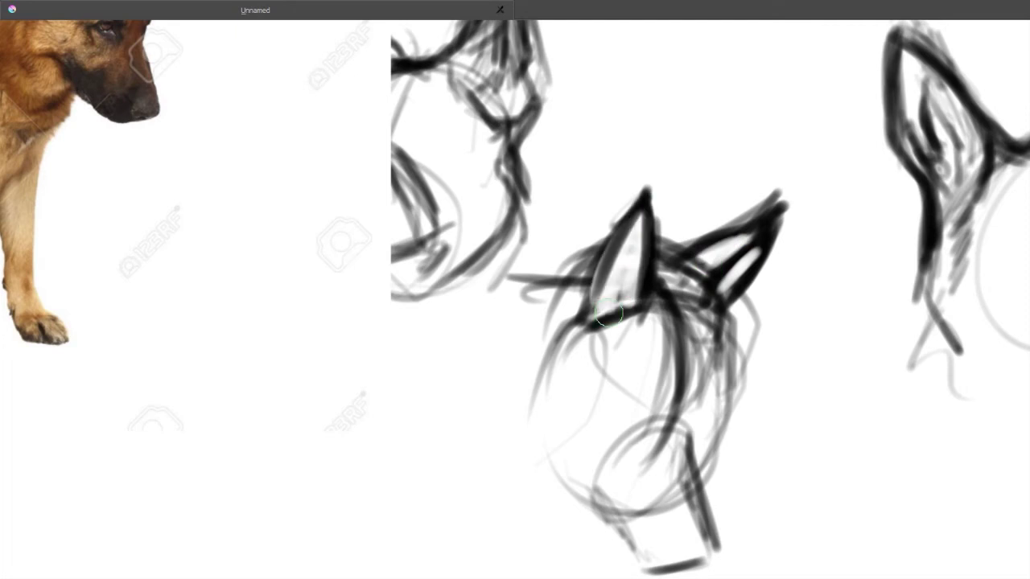
- Darken the near ear's outline and base, and add strokes from it toward the back of the head
scroll(607, 310, down, 1)
drag(569, 266, 608, 316)
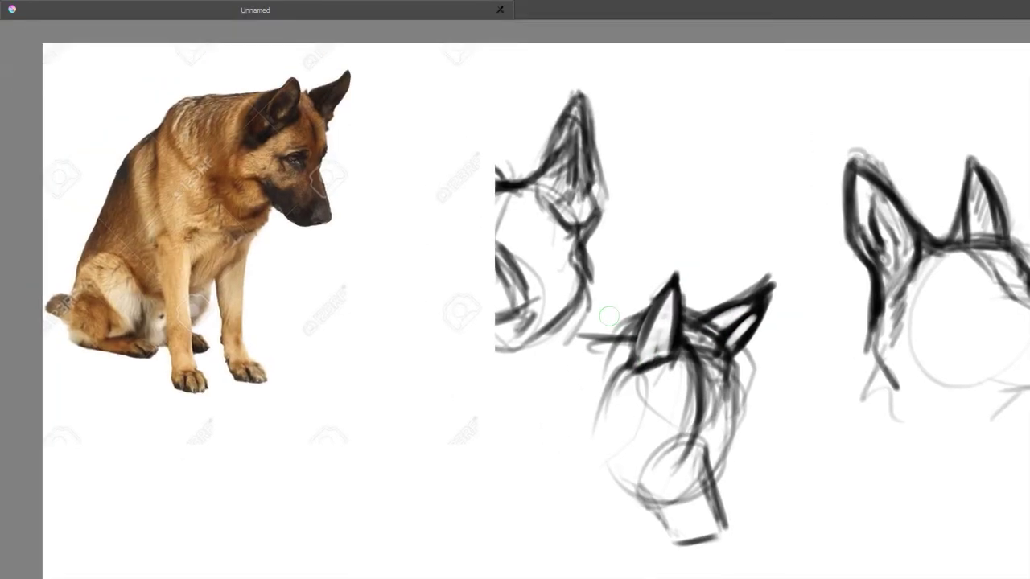
mouse_move(661, 274)
mouse_down()
mouse_move(674, 293)
mouse_move(635, 309)
mouse_move(618, 360)
mouse_move(635, 369)
mouse_up()
drag(666, 354, 609, 357)
mouse_move(648, 325)
mouse_down()
mouse_move(579, 372)
mouse_move(583, 402)
mouse_up()
drag(578, 400, 582, 433)
drag(695, 318, 722, 331)
mouse_move(722, 331)
mouse_down()
mouse_move(777, 292)
mouse_move(706, 316)
mouse_move(635, 364)
mouse_up()
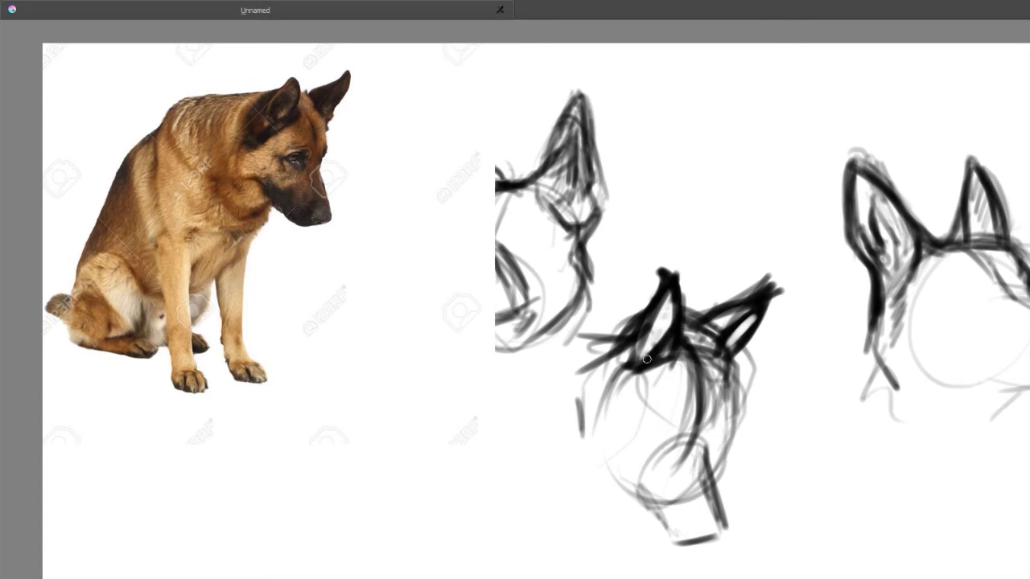
mouse_move(683, 285)
mouse_down()
mouse_move(641, 362)
mouse_move(581, 374)
mouse_up()
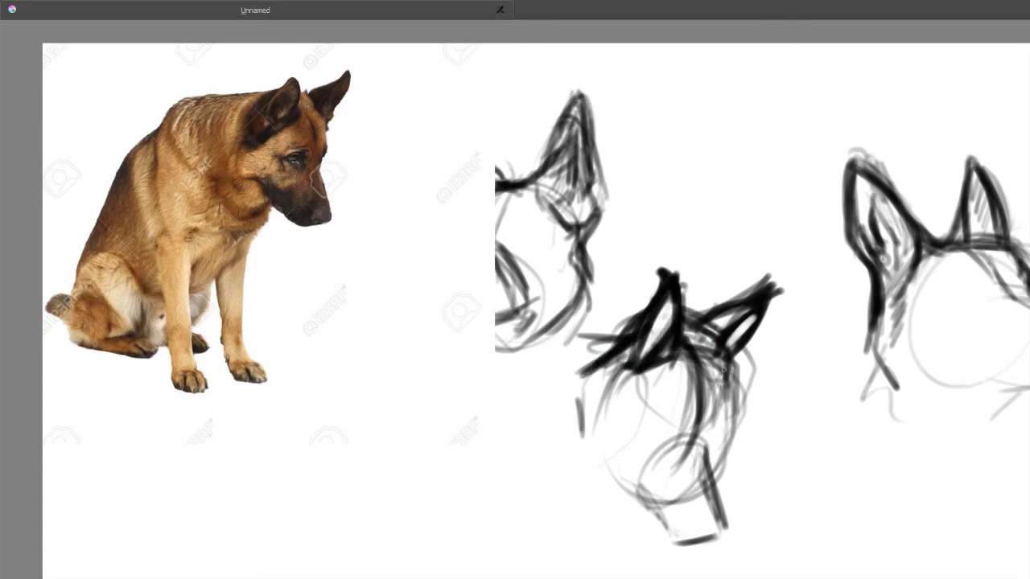
- Reinforce the brow, cheek and side contours of the downward-facing head, and mark the lower muzzle
mouse_move(722, 367)
mouse_down()
mouse_move(718, 515)
mouse_move(646, 516)
mouse_up()
mouse_move(604, 366)
mouse_down()
mouse_move(583, 467)
mouse_move(618, 491)
mouse_up()
drag(723, 409, 707, 461)
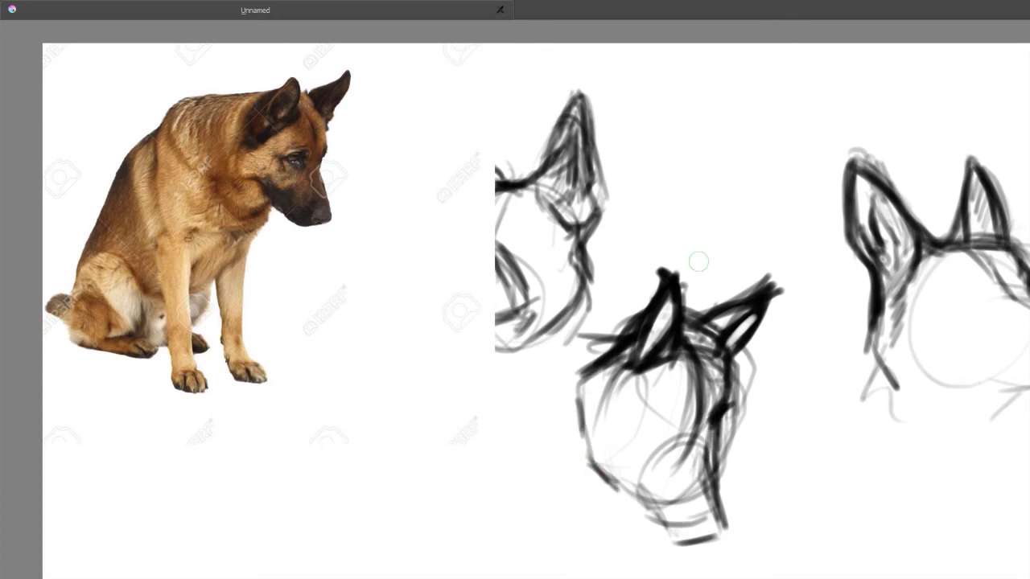
mouse_move(748, 312)
mouse_down()
mouse_move(723, 311)
mouse_move(722, 363)
mouse_up()
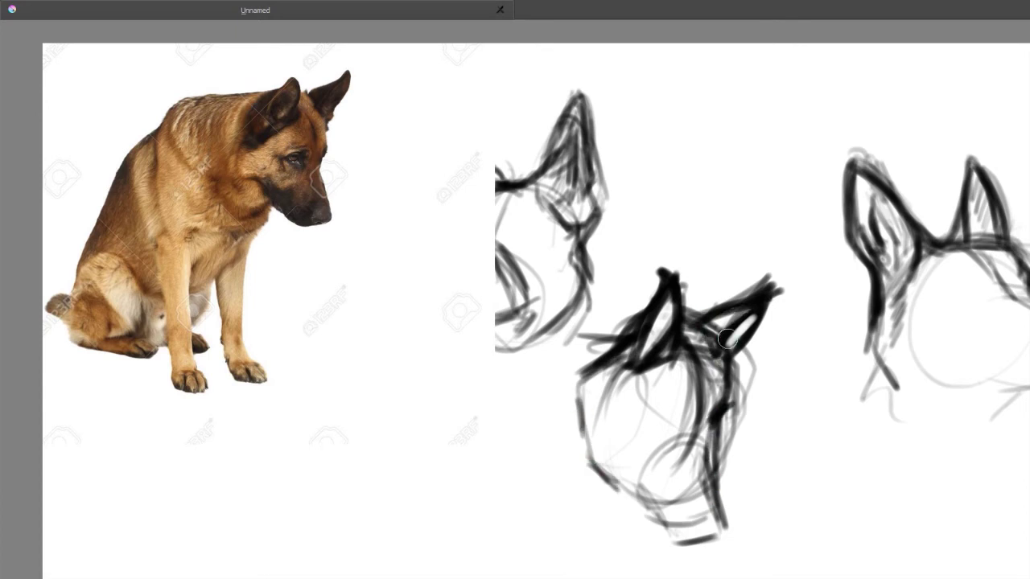
- Hide the 6655145 reference photo and show the german-shepherd-719071 photo of the lying dog
scroll(726, 339, down, 3)
key(Tab)
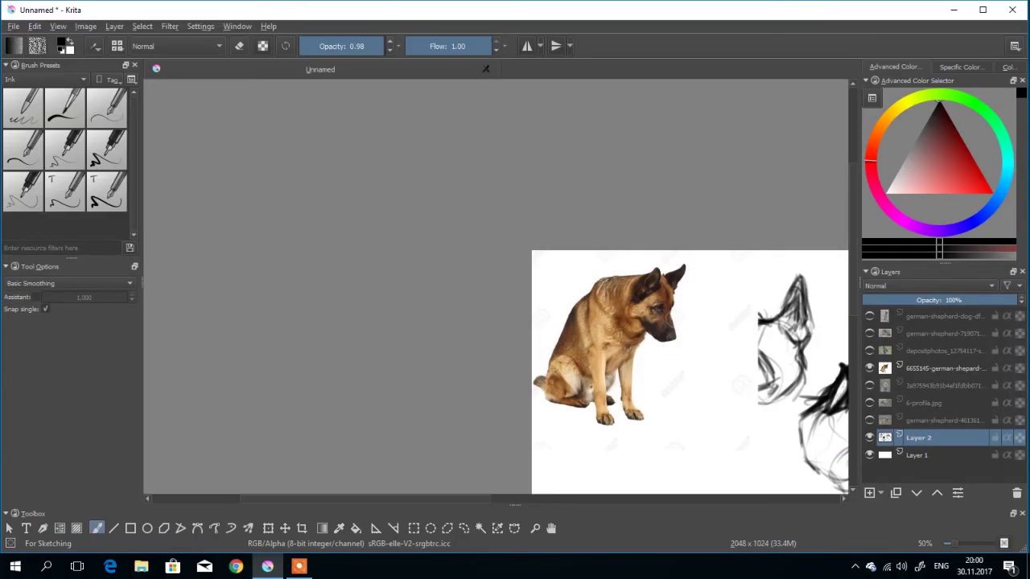
click(869, 369)
click(869, 351)
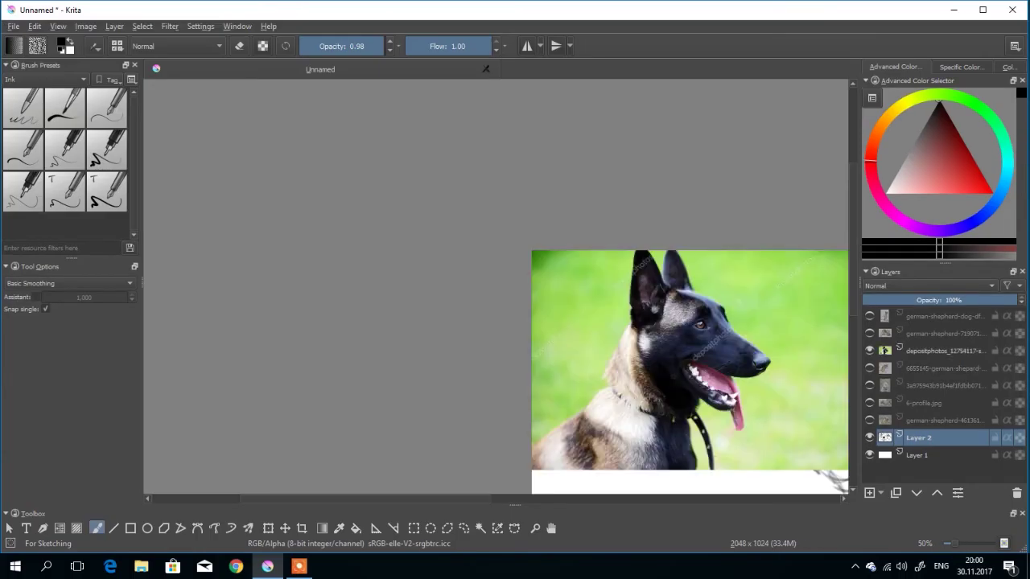
click(869, 350)
click(869, 332)
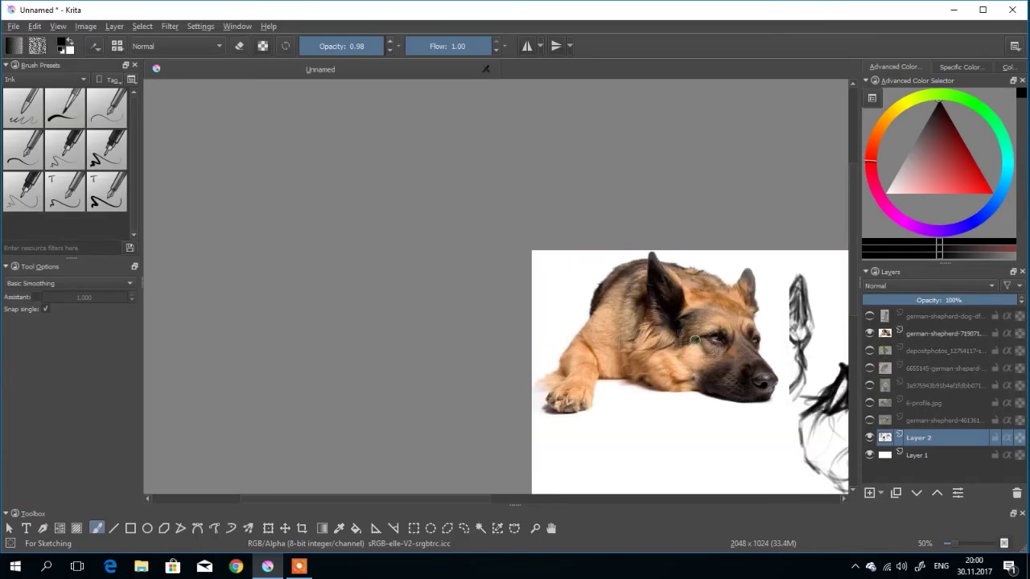
scroll(696, 340, up, 1)
mouse_move(695, 341)
mouse_down()
mouse_move(593, 230)
mouse_move(597, 199)
mouse_up()
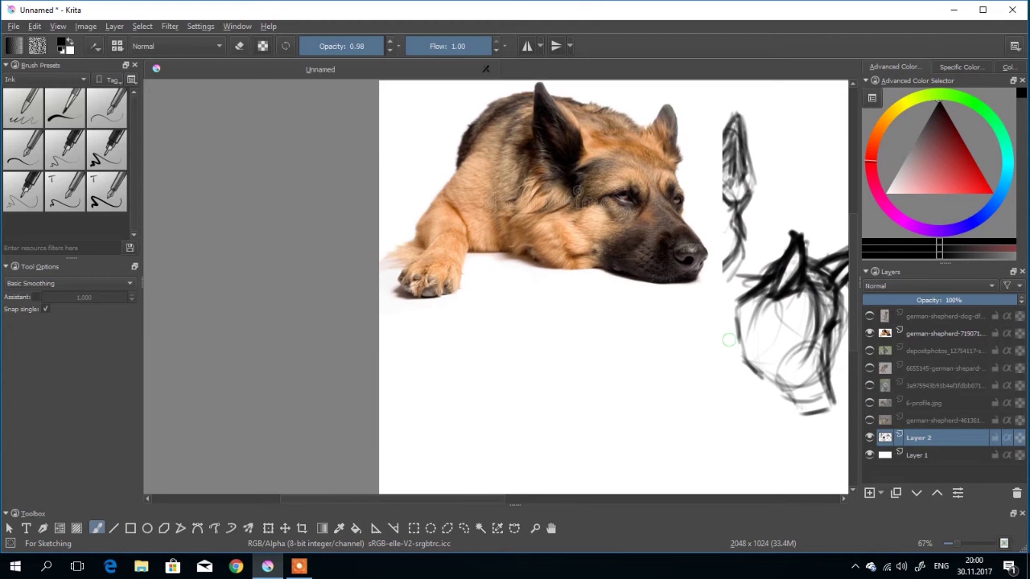
- Sketch a new head circle below the profile head, with strokes for the forehead and far side
key(Tab)
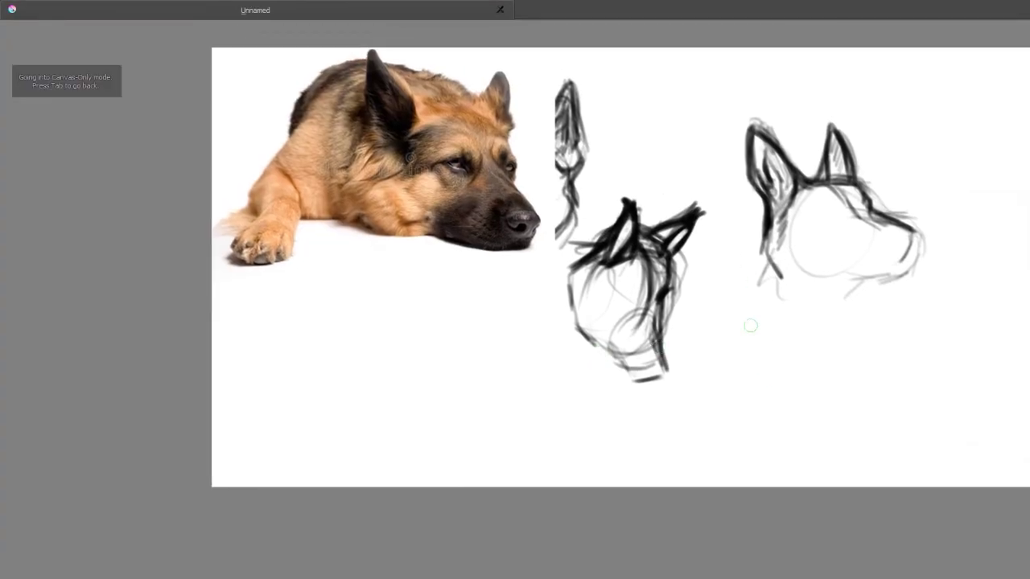
drag(798, 319, 842, 426)
mouse_move(815, 325)
mouse_down()
mouse_move(857, 387)
mouse_move(848, 406)
mouse_up()
drag(792, 317, 866, 354)
drag(830, 321, 851, 409)
mouse_move(784, 317)
mouse_down()
mouse_move(862, 392)
mouse_move(862, 382)
mouse_up()
drag(816, 334, 823, 355)
mouse_move(843, 321)
mouse_down()
mouse_move(758, 368)
mouse_move(854, 414)
mouse_up()
mouse_move(810, 317)
mouse_down()
mouse_move(859, 355)
mouse_move(858, 345)
mouse_up()
mouse_move(781, 320)
mouse_down()
mouse_move(827, 318)
mouse_move(857, 337)
mouse_move(855, 370)
mouse_up()
mouse_move(848, 342)
mouse_down()
mouse_move(841, 396)
mouse_move(852, 398)
mouse_up()
- Sketch the lying dog's muzzle extending from the head circle, with jaw and cheek guidelines
mouse_move(813, 388)
mouse_down()
mouse_move(859, 403)
mouse_move(881, 440)
mouse_up()
drag(878, 440, 848, 461)
drag(787, 447, 855, 462)
mouse_move(823, 452)
mouse_down()
mouse_move(869, 454)
mouse_move(761, 423)
mouse_up()
drag(811, 435, 747, 440)
drag(756, 399, 744, 393)
drag(747, 386, 707, 414)
drag(863, 350, 859, 393)
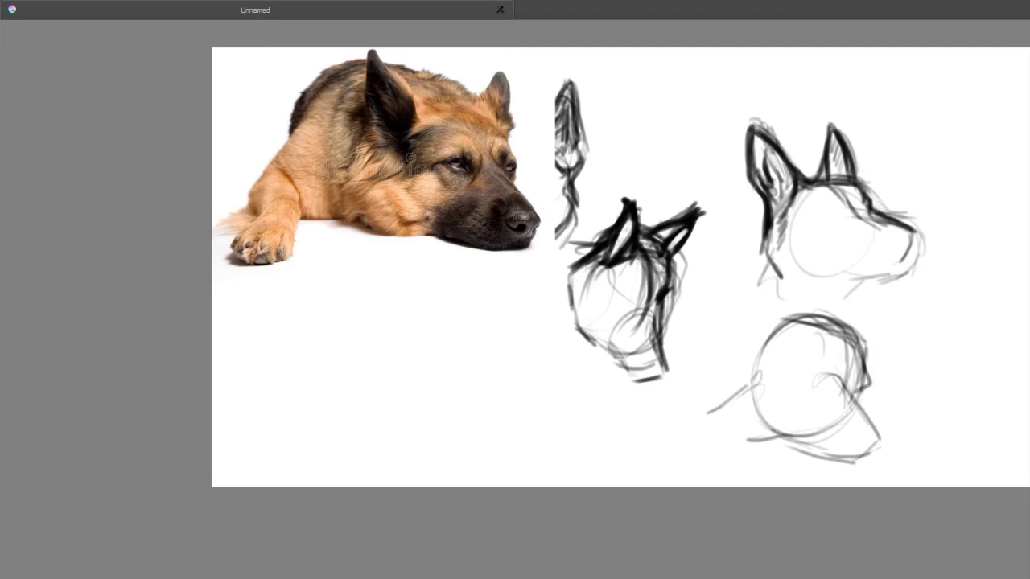
- Darken the brow on the far side and the crown of the lying dog's head circle
drag(850, 332, 869, 386)
drag(780, 326, 854, 340)
drag(786, 324, 773, 340)
drag(796, 314, 759, 357)
mouse_move(815, 313)
mouse_down()
mouse_move(866, 351)
mouse_move(851, 337)
mouse_up()
- Outline the lying dog's large near ear on the head circle and shade its inside
drag(761, 280, 797, 320)
mouse_move(752, 265)
mouse_down()
mouse_move(802, 324)
mouse_move(739, 315)
mouse_up()
drag(741, 313, 761, 356)
drag(759, 354, 778, 349)
drag(739, 298, 755, 348)
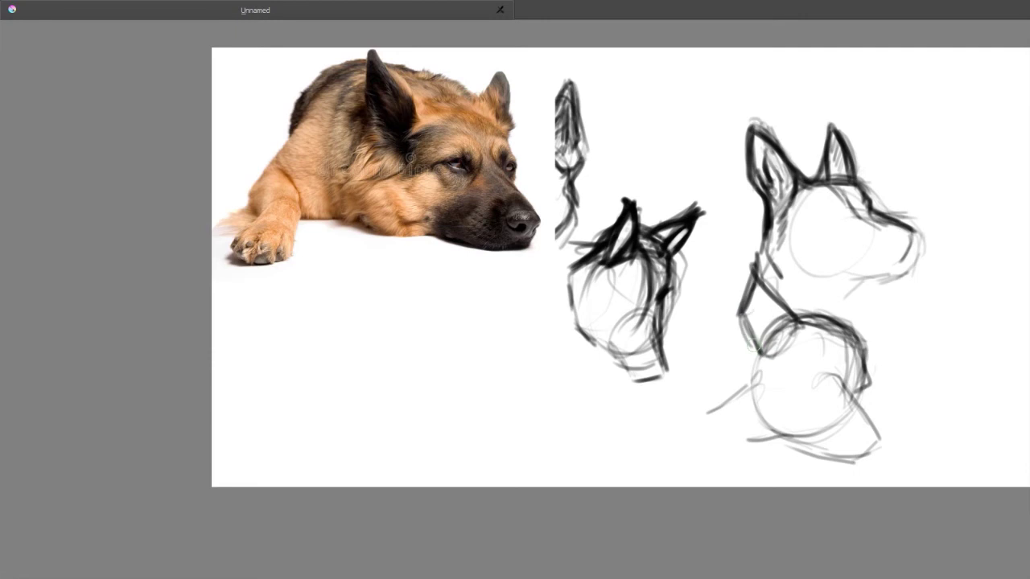
drag(779, 301, 776, 346)
drag(768, 295, 773, 346)
mouse_move(766, 297)
mouse_down()
mouse_move(779, 346)
mouse_move(740, 330)
mouse_up()
drag(737, 314, 761, 319)
drag(755, 303, 773, 296)
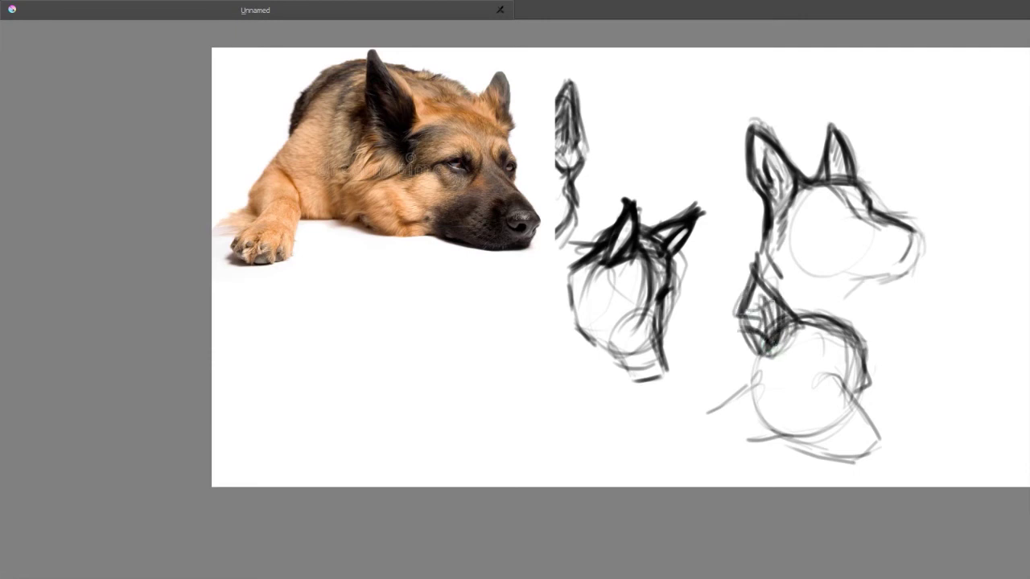
- Join the near ear to the crown and sketch the smaller far ear on the lying dog's head
drag(774, 346, 803, 322)
mouse_move(854, 295)
mouse_down()
mouse_move(859, 331)
mouse_move(827, 325)
mouse_move(855, 291)
mouse_up()
drag(859, 289, 855, 348)
mouse_move(850, 292)
mouse_down()
mouse_move(858, 343)
mouse_move(830, 357)
mouse_up()
- Sketch the neck and cheek contours behind the lying dog's head, and darken the muzzle outline
mouse_move(771, 293)
mouse_down()
mouse_move(735, 331)
mouse_move(743, 305)
mouse_move(713, 353)
mouse_up()
drag(737, 342, 695, 387)
drag(706, 391, 744, 440)
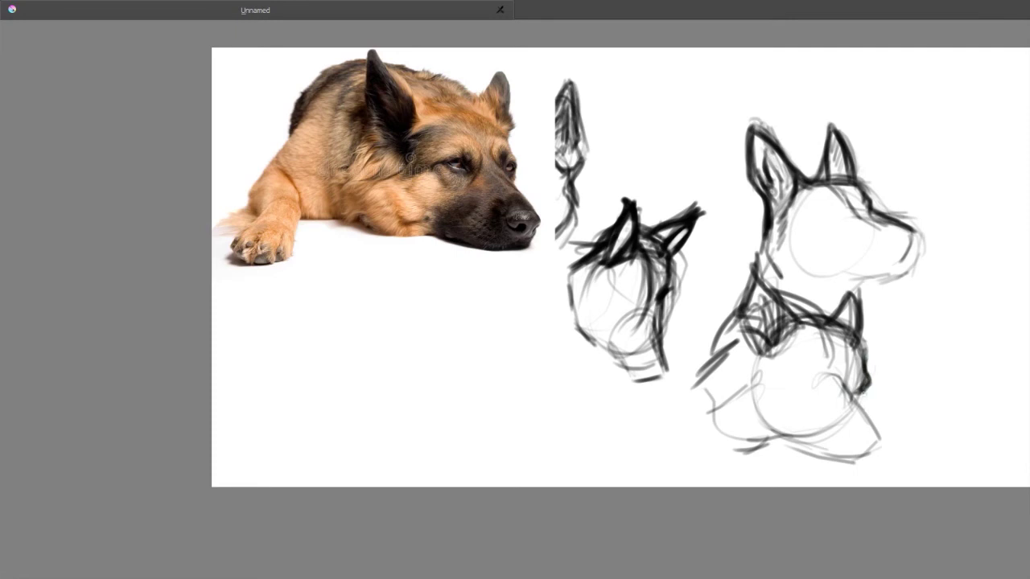
drag(850, 389, 875, 429)
mouse_move(841, 381)
mouse_down()
mouse_move(877, 437)
mouse_move(842, 460)
mouse_move(783, 441)
mouse_up()
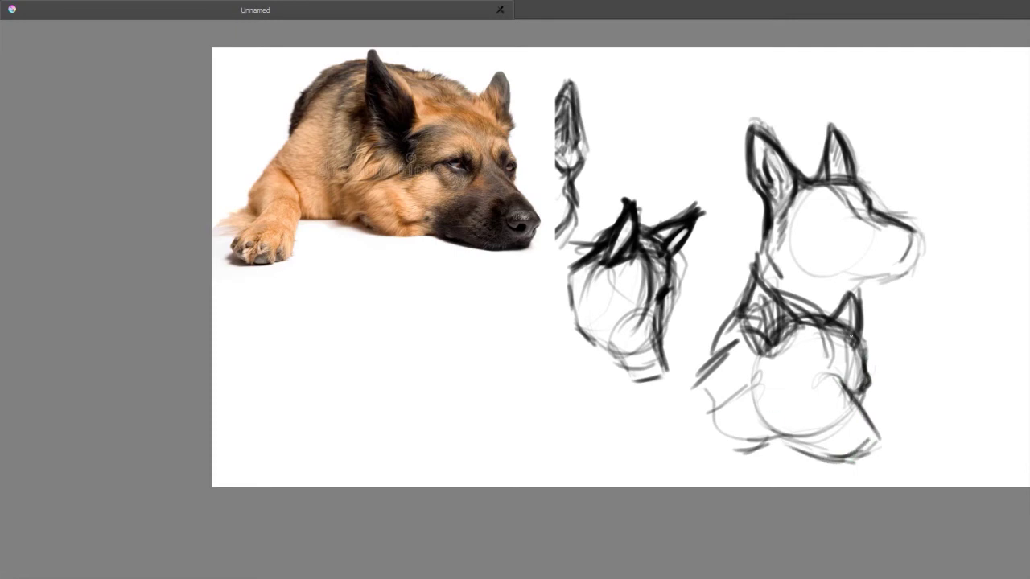
- Darken the crown and the outlines of both ears on the lying dog's head
mouse_move(858, 341)
mouse_down()
mouse_move(848, 288)
mouse_move(829, 317)
mouse_up()
drag(824, 323, 864, 349)
mouse_move(824, 326)
mouse_down()
mouse_move(759, 311)
mouse_move(770, 346)
mouse_up()
mouse_move(770, 287)
mouse_down()
mouse_move(782, 325)
mouse_move(751, 262)
mouse_move(748, 328)
mouse_move(770, 351)
mouse_up()
mouse_move(784, 325)
mouse_down()
mouse_move(822, 321)
mouse_move(847, 288)
mouse_up()
drag(832, 323, 867, 354)
mouse_move(780, 330)
mouse_down()
mouse_move(755, 269)
mouse_move(749, 342)
mouse_up()
- Add fur strokes around the near ear's base and down the lying dog's neck, and darken the ear's outer edge
drag(741, 317, 707, 375)
drag(737, 359, 731, 424)
drag(768, 351, 741, 372)
drag(769, 351, 780, 367)
mouse_move(771, 350)
mouse_down()
mouse_move(792, 356)
mouse_move(736, 362)
mouse_up()
drag(767, 351, 731, 376)
drag(766, 353, 758, 385)
drag(778, 347, 800, 338)
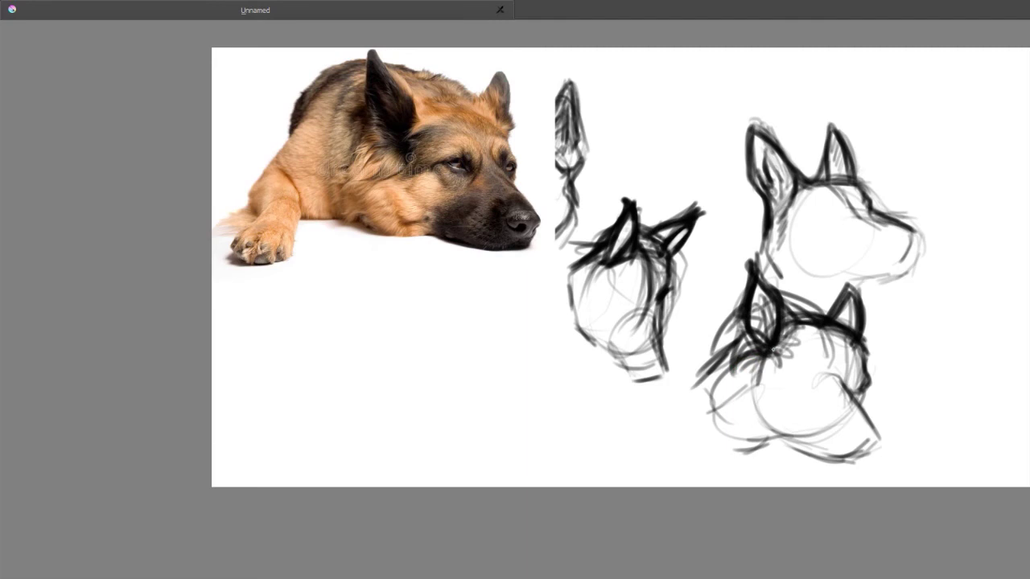
mouse_move(759, 282)
mouse_down()
mouse_move(774, 346)
mouse_move(754, 354)
mouse_move(740, 342)
mouse_up()
- Hide the lying dog reference photo and show the german-shepherd-dog reference of the sitting, upward-looking dog
scroll(787, 391, down, 1)
key(Tab)
click(870, 333)
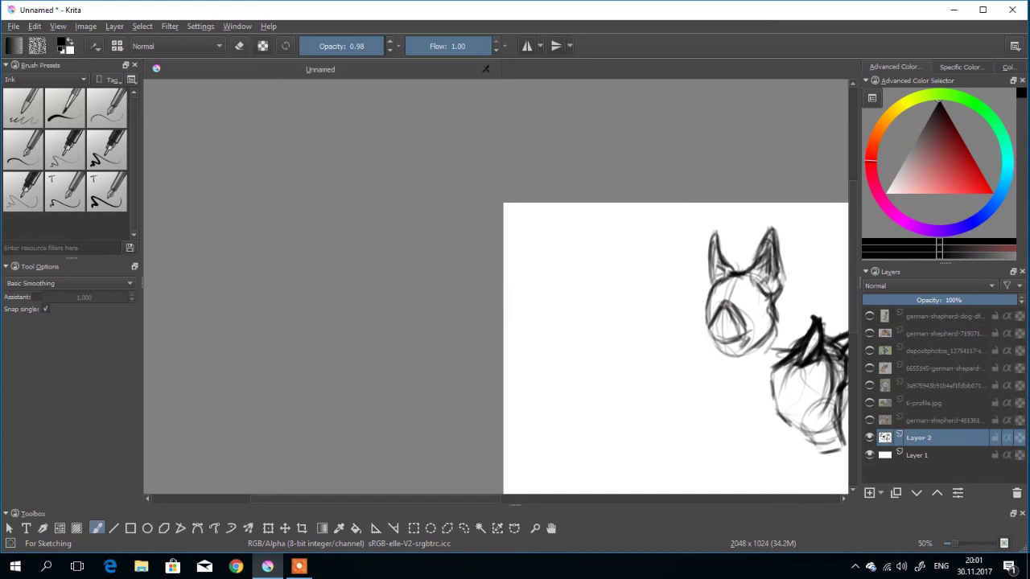
click(870, 317)
scroll(683, 322, up, 1)
drag(683, 322, 682, 250)
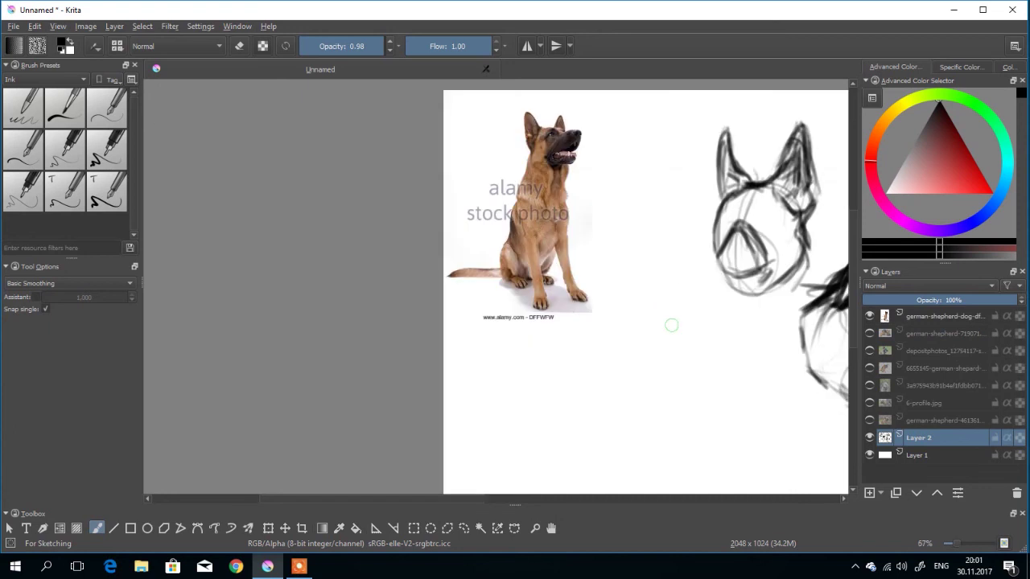
- Sketch a head circle with an inner muzzle circle and a jaw contour in the empty area below the photo
key(Tab)
scroll(623, 301, up, 1)
drag(623, 301, 685, 475)
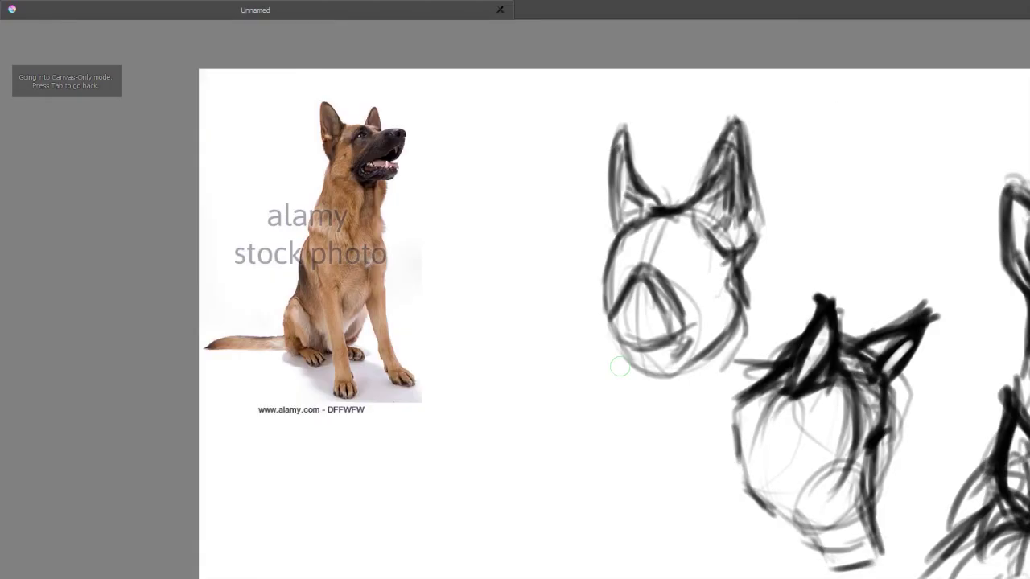
drag(620, 377, 636, 363)
mouse_move(588, 394)
mouse_down()
mouse_move(616, 344)
mouse_move(585, 431)
mouse_move(599, 378)
mouse_move(644, 423)
mouse_up()
scroll(620, 348, down, 1)
mouse_move(616, 373)
mouse_down()
mouse_move(612, 382)
mouse_move(660, 402)
mouse_move(629, 435)
mouse_move(613, 433)
mouse_up()
mouse_move(627, 388)
mouse_down()
mouse_move(607, 433)
mouse_move(652, 410)
mouse_up()
mouse_move(603, 366)
mouse_down()
mouse_move(580, 376)
mouse_move(569, 412)
mouse_move(612, 445)
mouse_move(592, 458)
mouse_up()
drag(592, 458, 573, 431)
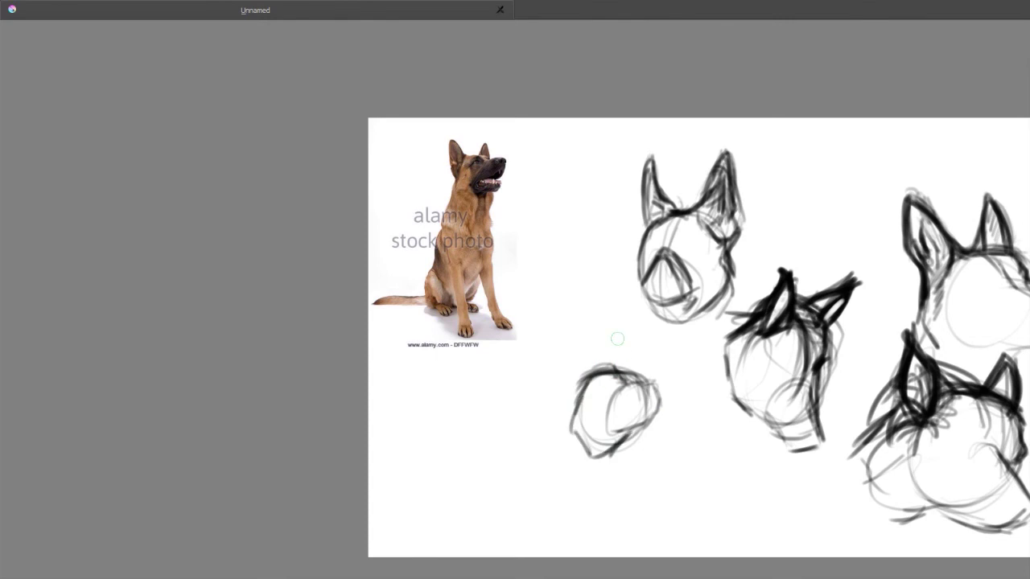
- Sketch the upward-looking dog's near ear on the head circle, checking the head in the reference photo
drag(588, 342, 598, 371)
drag(572, 337, 565, 370)
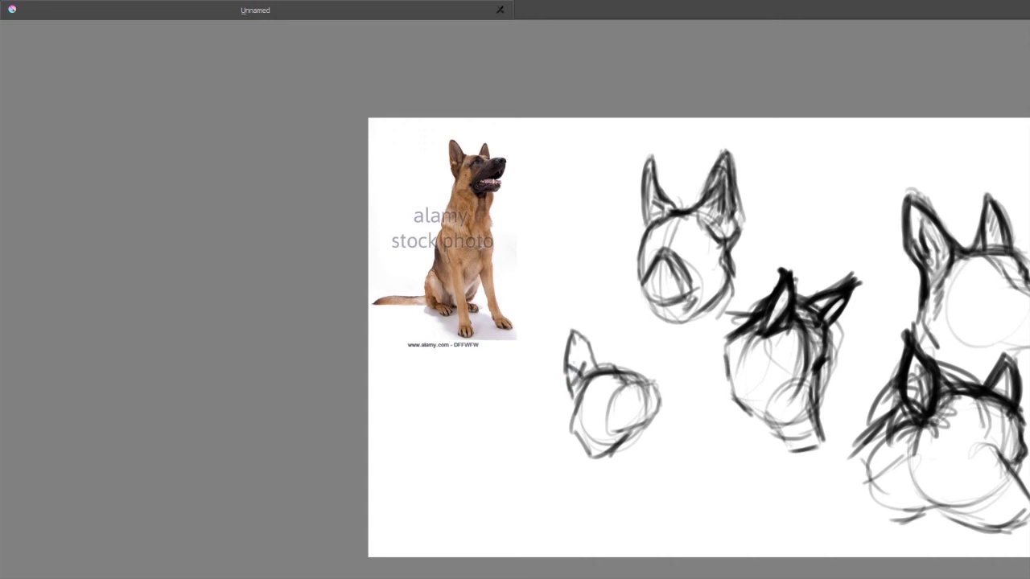
scroll(629, 250, up, 4)
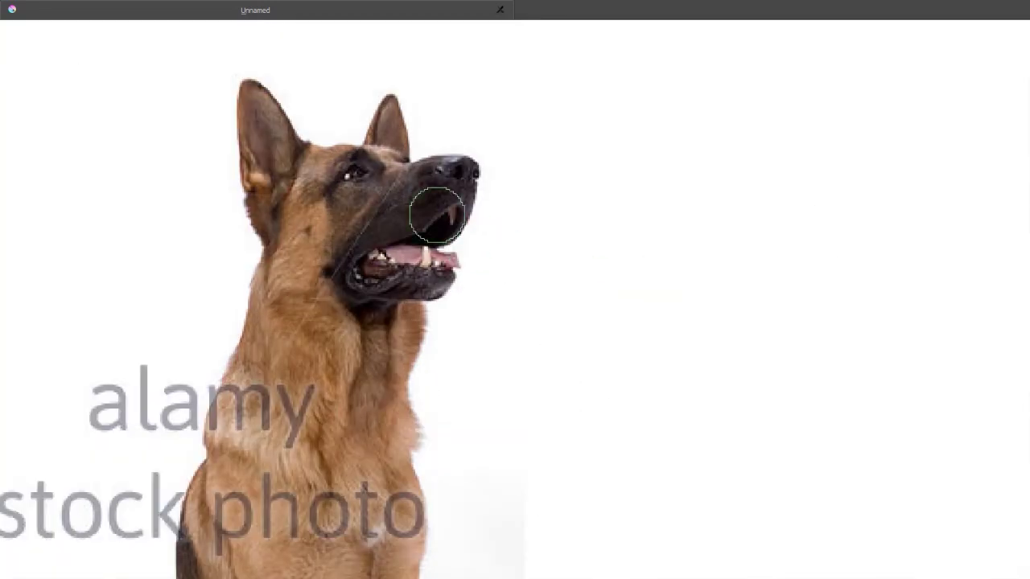
drag(437, 216, 452, 239)
scroll(566, 323, down, 2)
drag(626, 392, 605, 226)
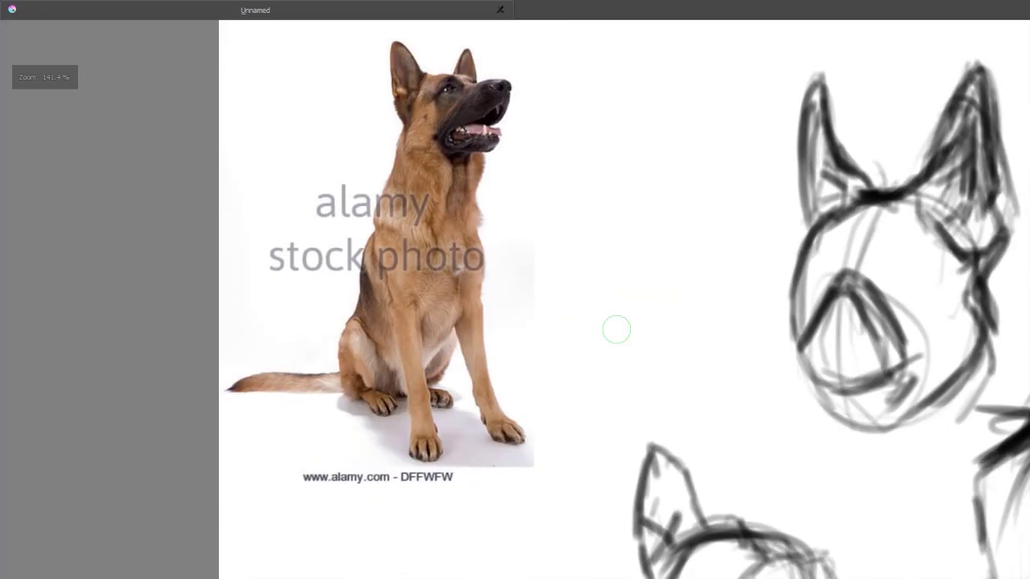
- Sketch the far ear on the upward-looking dog's head and darken its near ear and brow line
drag(616, 330, 603, 261)
scroll(604, 258, up, 1)
scroll(603, 261, down, 2)
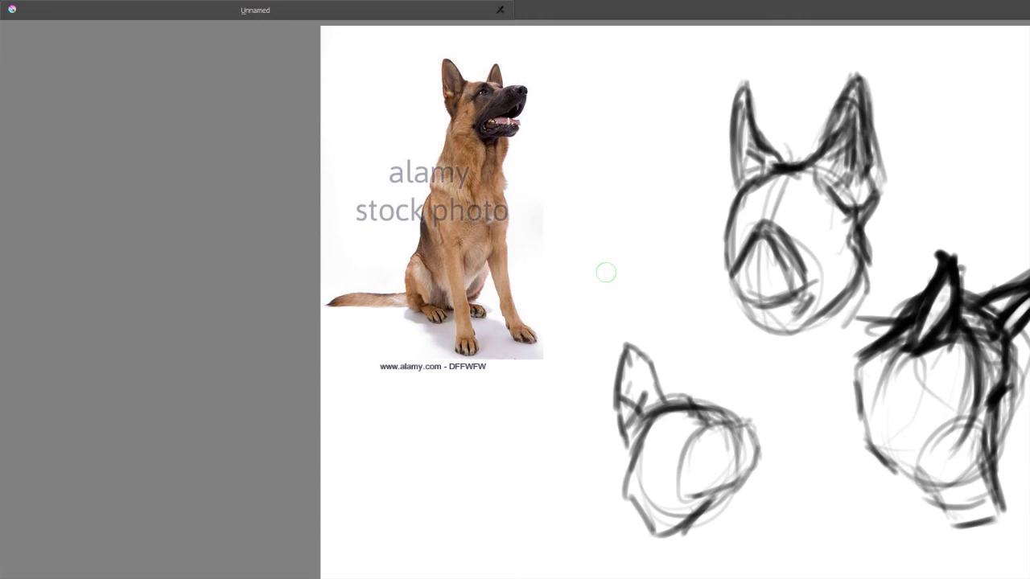
drag(697, 400, 718, 403)
mouse_move(710, 356)
mouse_down()
mouse_move(692, 401)
mouse_move(750, 423)
mouse_move(723, 497)
mouse_up()
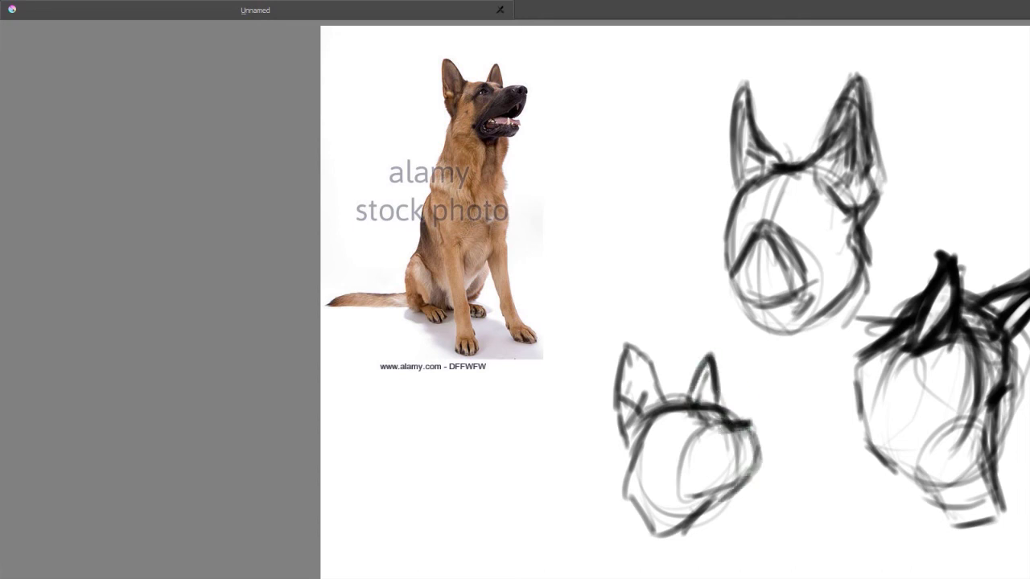
mouse_move(715, 387)
mouse_down()
mouse_move(696, 380)
mouse_move(690, 396)
mouse_up()
mouse_move(692, 401)
mouse_down()
mouse_move(711, 404)
mouse_move(697, 403)
mouse_up()
drag(704, 364, 694, 399)
mouse_move(702, 375)
mouse_down()
mouse_move(690, 399)
mouse_move(628, 350)
mouse_move(617, 393)
mouse_move(629, 408)
mouse_move(628, 447)
mouse_up()
mouse_move(625, 395)
mouse_down()
mouse_move(661, 400)
mouse_move(512, 326)
mouse_up()
- Extend the canvas with a blank area beyond the side-profile dog head, on the side away from the reference photo
scroll(673, 387, down, 1)
scroll(645, 349, down, 1)
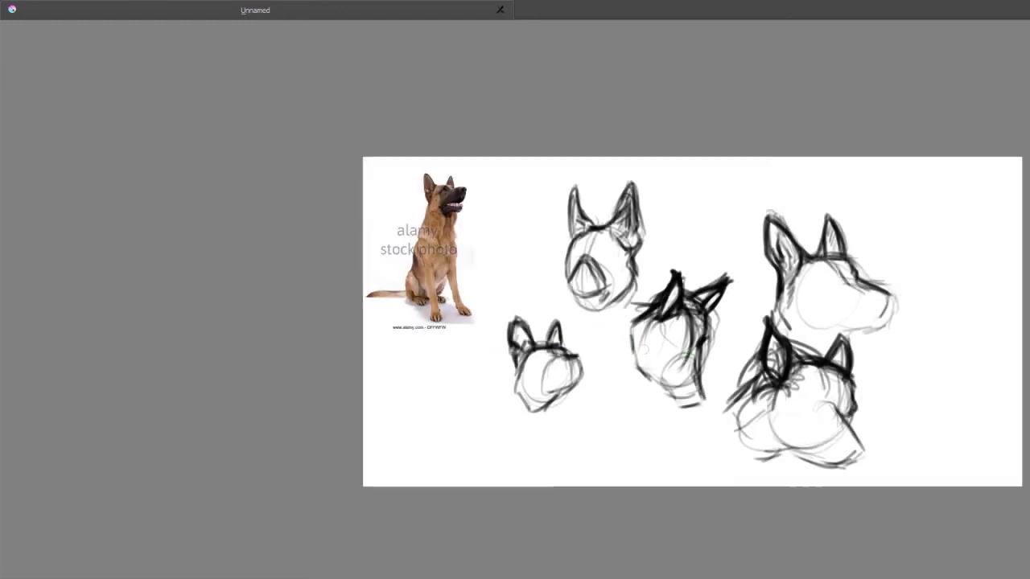
drag(725, 343, 628, 341)
scroll(781, 356, up, 2)
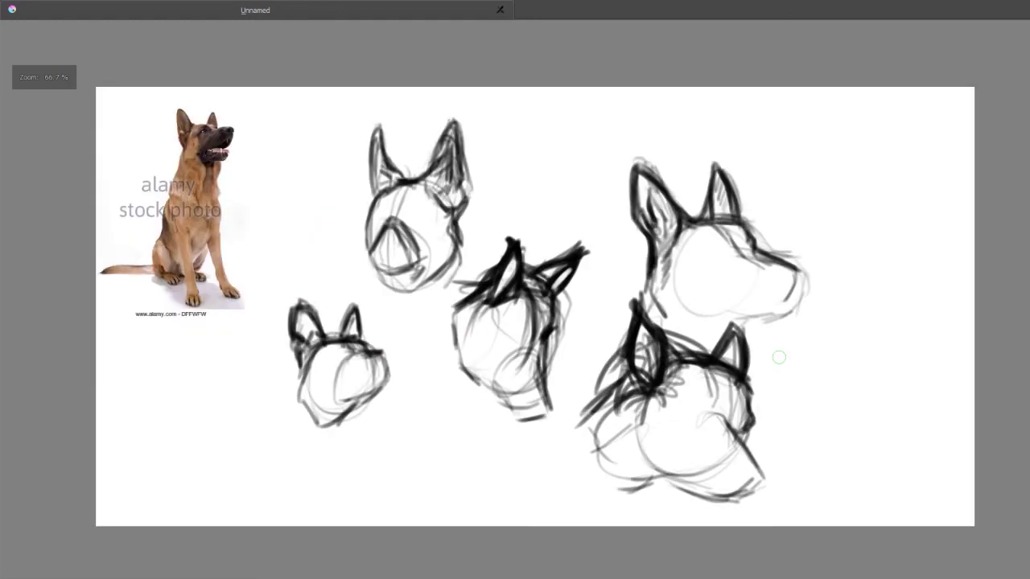
drag(784, 359, 543, 327)
drag(669, 362, 254, 330)
scroll(624, 359, down, 2)
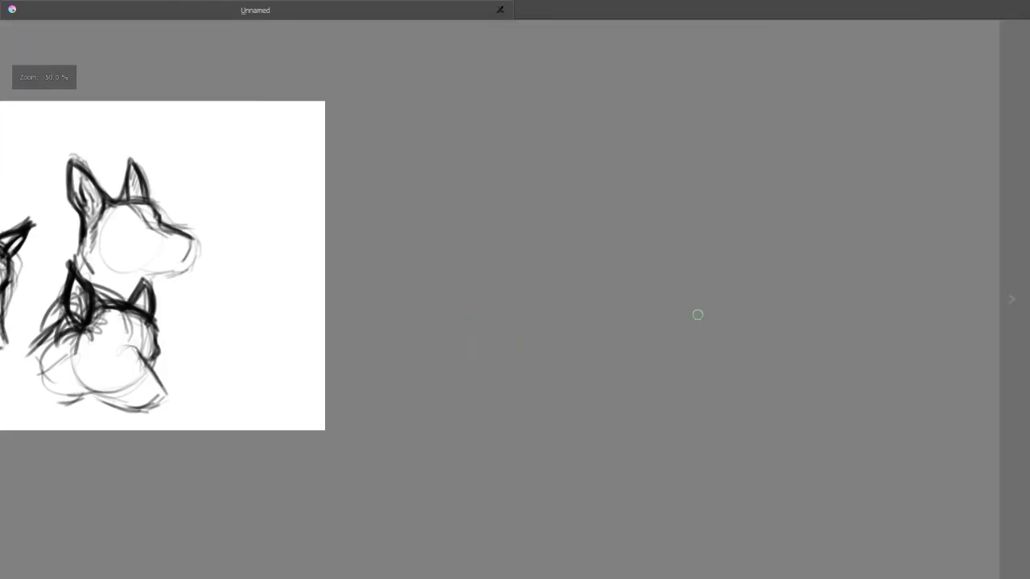
click(1008, 302)
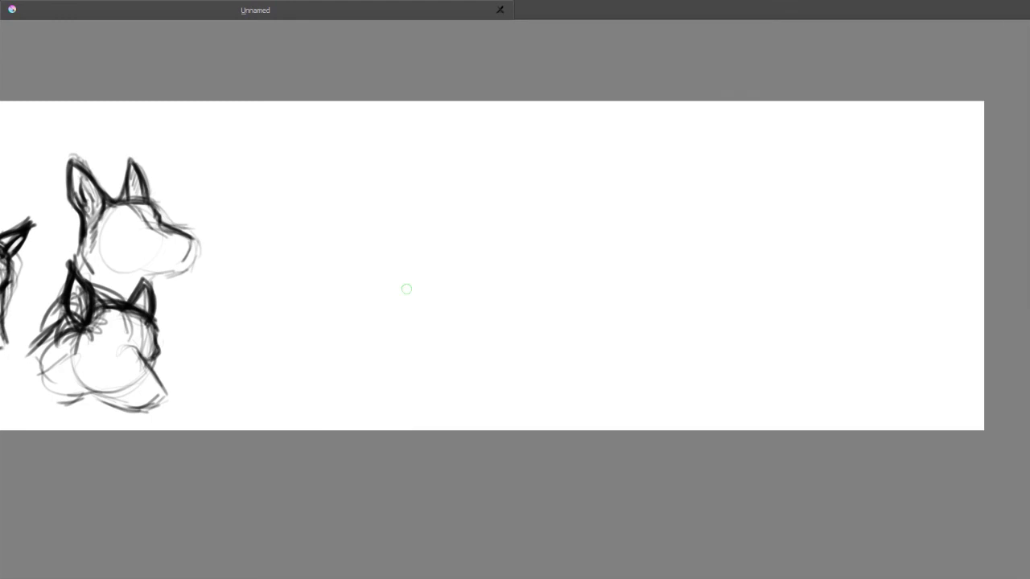
- Sketch a large head circle from overlapping strokes in the new blank area beside the profile head
scroll(394, 287, up, 1)
mouse_move(209, 260)
mouse_down()
mouse_move(524, 304)
mouse_move(481, 305)
mouse_up()
scroll(576, 313, up, 1)
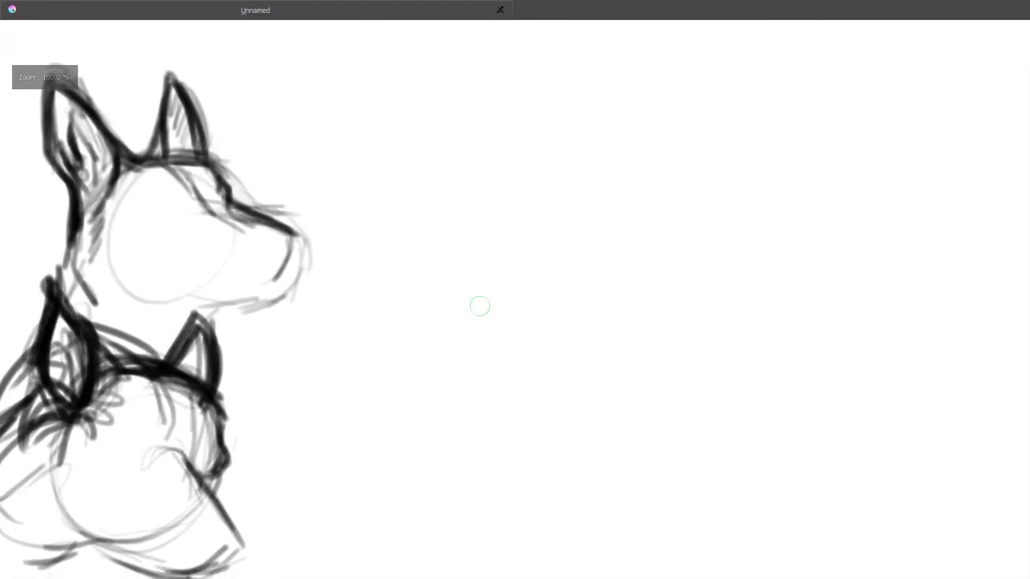
drag(762, 220, 633, 242)
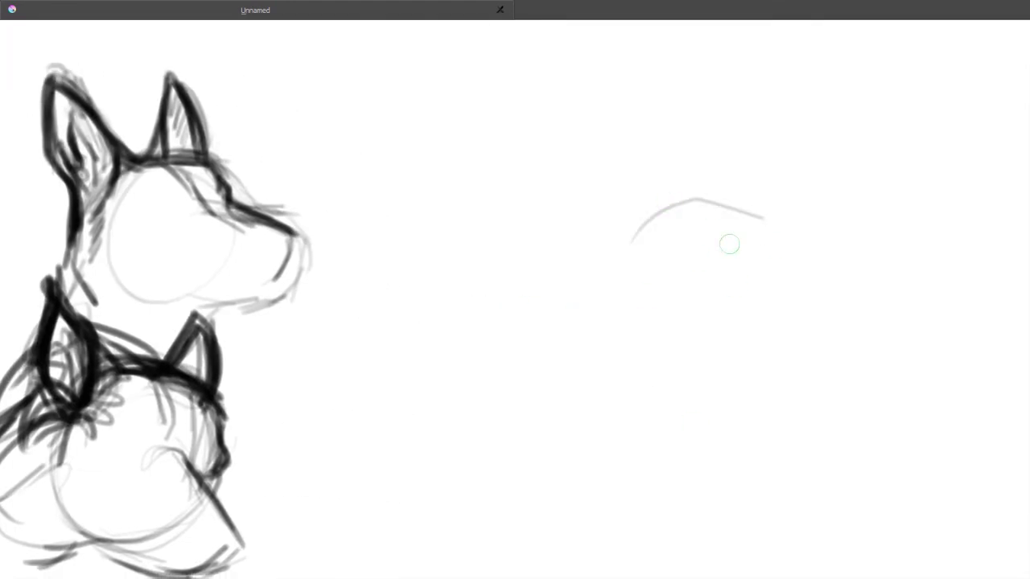
drag(763, 242, 742, 383)
mouse_move(713, 205)
mouse_down()
mouse_move(783, 304)
mouse_move(779, 281)
mouse_up()
drag(766, 213, 641, 223)
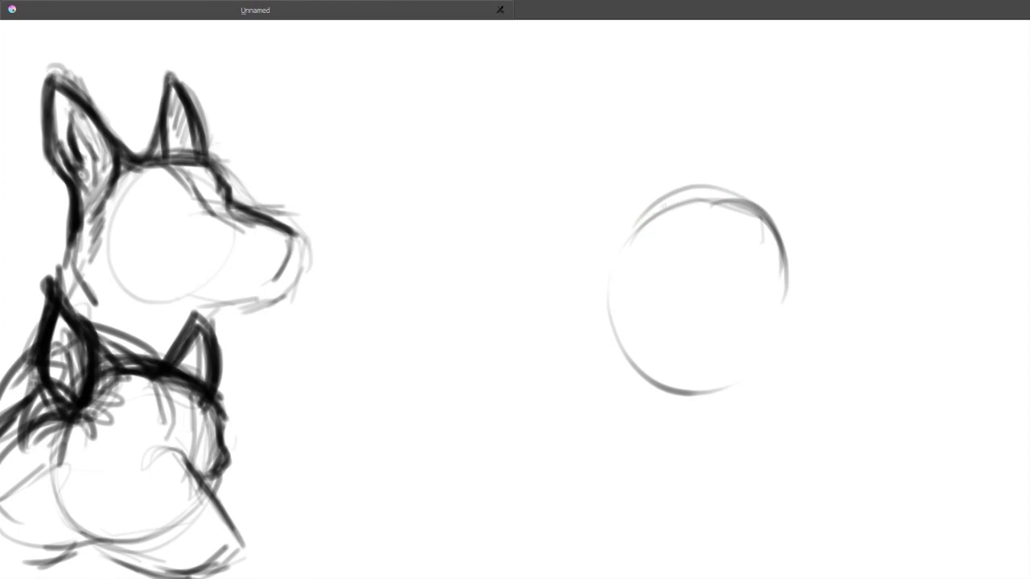
mouse_move(748, 232)
mouse_down()
mouse_move(609, 272)
mouse_move(728, 388)
mouse_move(791, 271)
mouse_move(676, 390)
mouse_up()
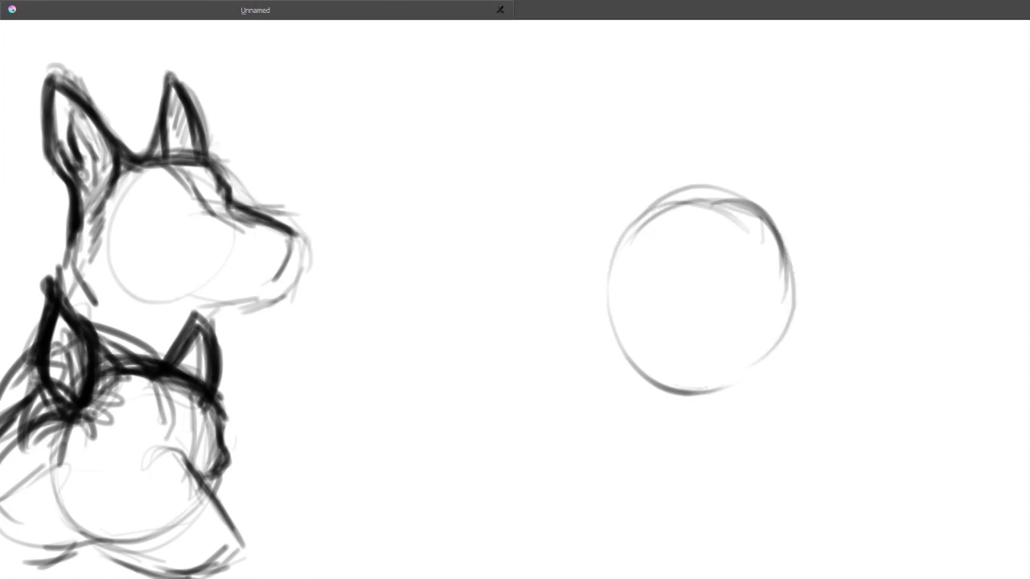
drag(795, 311, 704, 390)
drag(770, 232, 764, 362)
mouse_move(795, 317)
mouse_down()
mouse_move(643, 213)
mouse_move(774, 250)
mouse_up()
drag(761, 205, 626, 230)
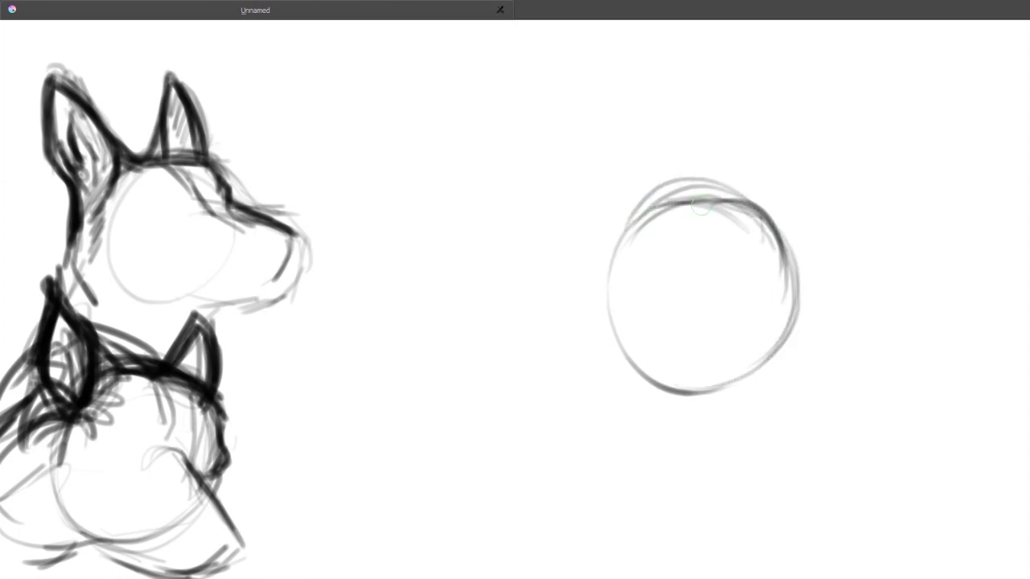
- Add a curved vertical centre line and a smaller muzzle circle inside the new head circle
drag(711, 196, 653, 309)
mouse_move(684, 205)
mouse_down()
mouse_move(652, 371)
mouse_move(666, 420)
mouse_up()
drag(674, 228, 665, 383)
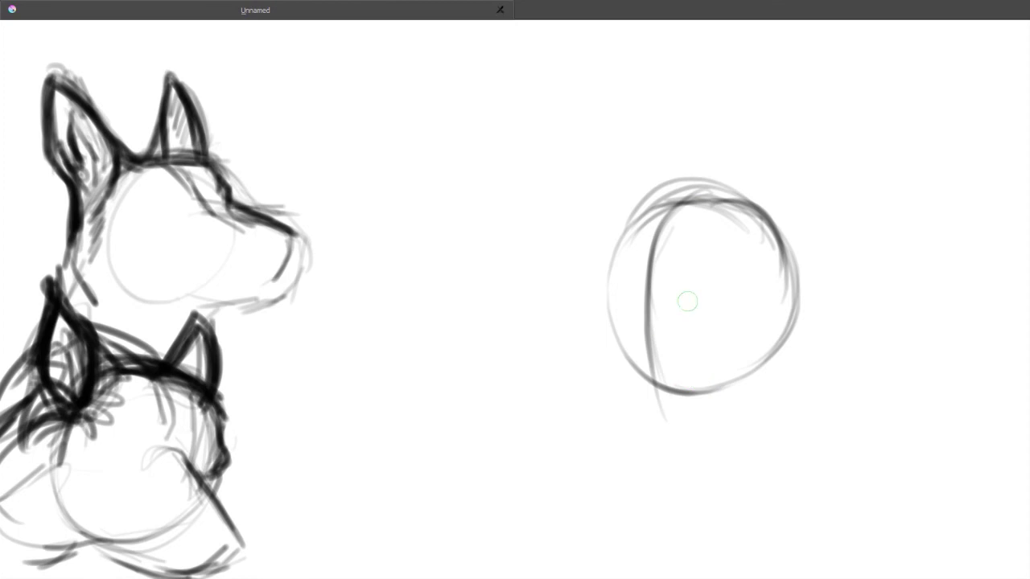
mouse_move(620, 282)
mouse_down()
mouse_move(686, 384)
mouse_move(700, 352)
mouse_up()
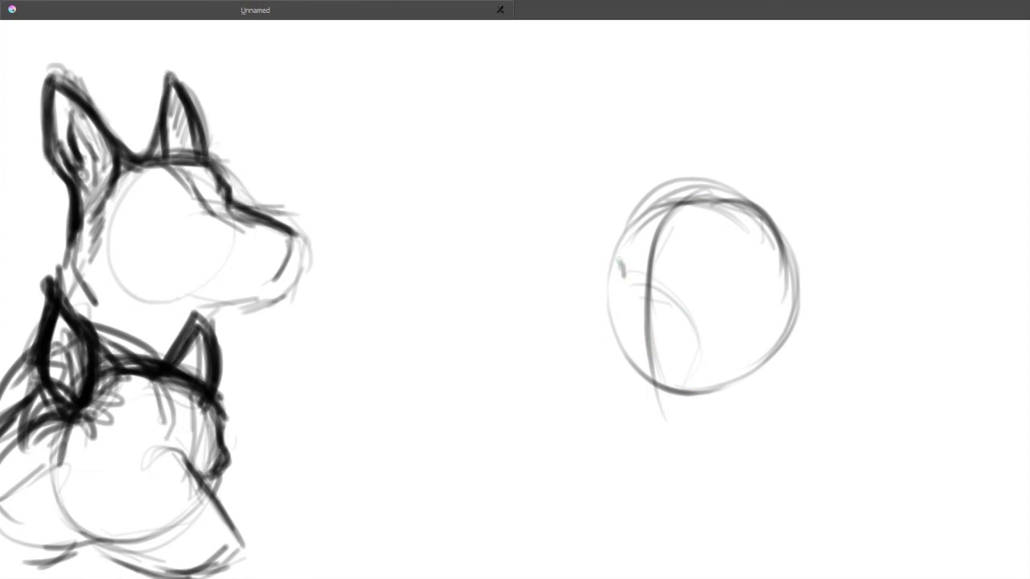
- Darken the top of the skull and draw the brow notch, muzzle profile, nose and chin along the head's front
mouse_move(620, 260)
mouse_down()
mouse_move(625, 234)
mouse_move(705, 187)
mouse_move(755, 206)
mouse_up()
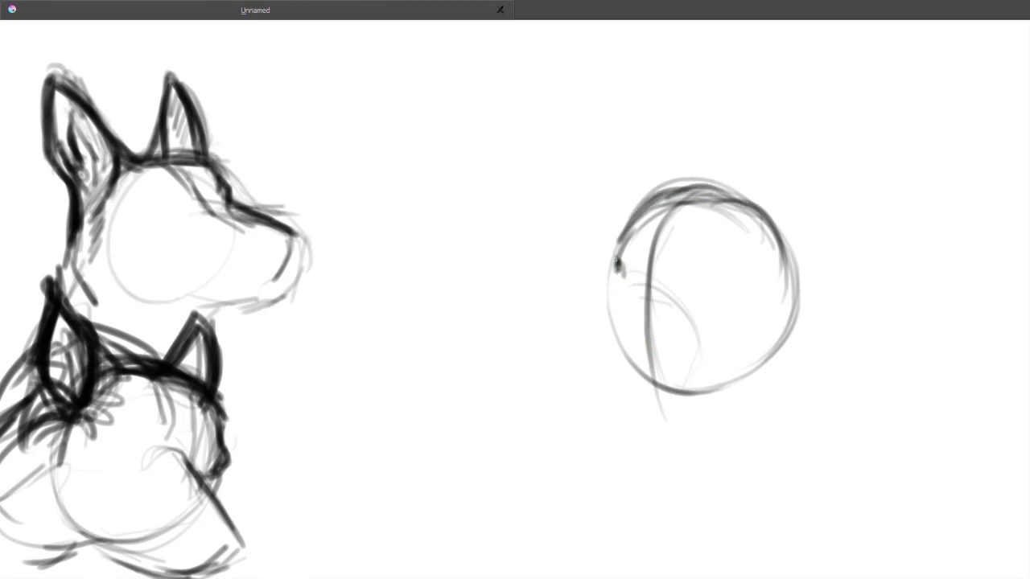
drag(617, 266, 619, 280)
mouse_move(617, 266)
mouse_down()
mouse_move(633, 224)
mouse_move(622, 279)
mouse_move(582, 349)
mouse_move(646, 357)
mouse_up()
mouse_move(645, 356)
mouse_down()
mouse_move(604, 364)
mouse_move(591, 351)
mouse_move(610, 391)
mouse_move(657, 396)
mouse_move(707, 373)
mouse_up()
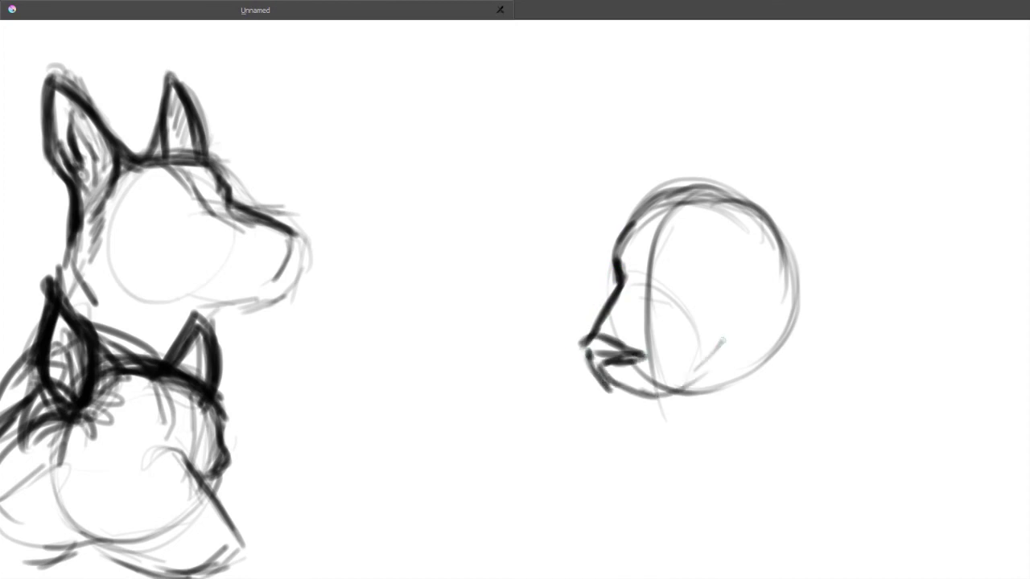
- Draw the mouth corner and the sloping lines that form the peaked bridge and side of the muzzle
mouse_move(720, 338)
mouse_down()
mouse_move(695, 370)
mouse_move(648, 385)
mouse_up()
mouse_move(621, 307)
mouse_down()
mouse_move(661, 274)
mouse_move(680, 305)
mouse_up()
drag(659, 271, 712, 336)
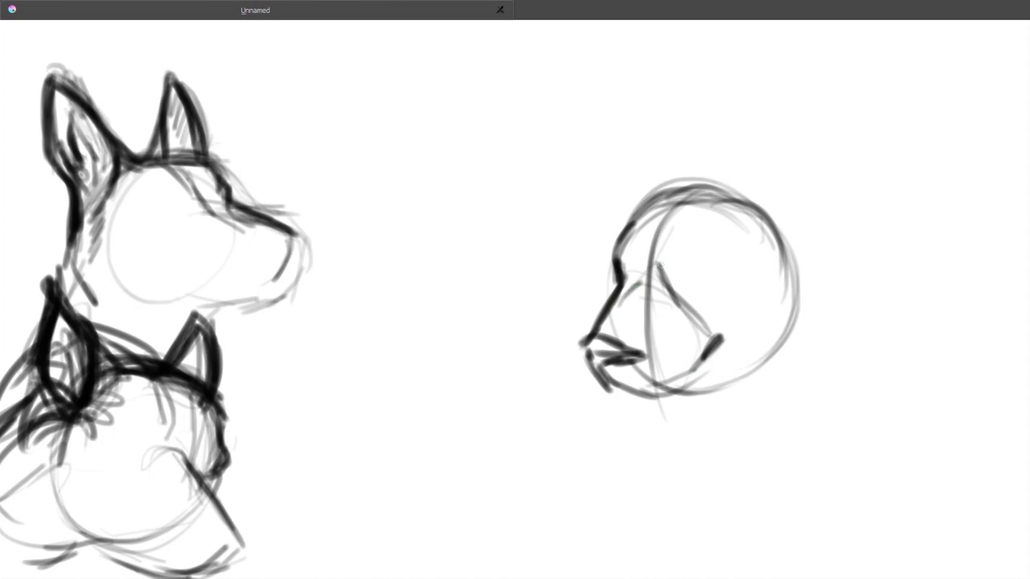
drag(623, 305, 660, 264)
- Draw the near eye with its lids and add brow strokes above it
mouse_move(622, 283)
mouse_down()
mouse_move(661, 271)
mouse_move(686, 292)
mouse_move(710, 278)
mouse_up()
drag(710, 279, 742, 290)
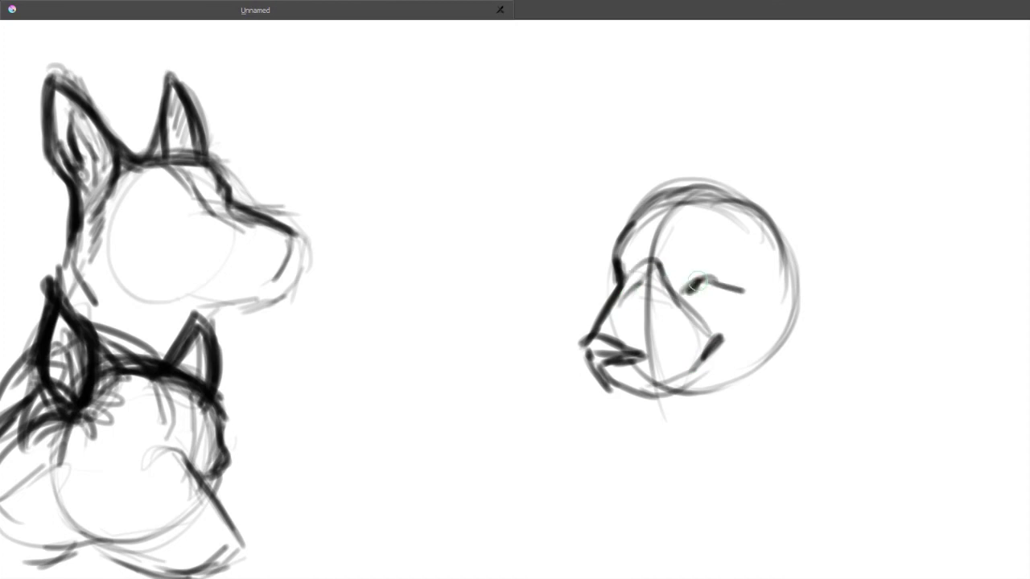
drag(681, 292, 697, 279)
mouse_move(697, 278)
mouse_down()
mouse_move(737, 289)
mouse_move(695, 298)
mouse_up()
mouse_move(682, 297)
mouse_down()
mouse_move(716, 278)
mouse_move(699, 279)
mouse_up()
mouse_move(698, 279)
mouse_down()
mouse_move(738, 289)
mouse_move(695, 265)
mouse_up()
drag(682, 265, 700, 248)
mouse_move(677, 276)
mouse_down()
mouse_move(708, 262)
mouse_move(744, 280)
mouse_up()
drag(708, 279, 749, 292)
- Darken the brow and muzzle bridge, then thicken the nose, mouth line and chin
mouse_move(633, 243)
mouse_down()
mouse_move(628, 268)
mouse_move(616, 265)
mouse_up()
drag(629, 224, 615, 252)
drag(617, 258, 623, 285)
drag(646, 264, 671, 313)
drag(653, 263, 601, 326)
mouse_move(632, 280)
mouse_down()
mouse_move(589, 341)
mouse_move(642, 354)
mouse_up()
drag(642, 354, 589, 352)
mouse_move(624, 359)
mouse_down()
mouse_move(600, 365)
mouse_move(607, 383)
mouse_move(669, 391)
mouse_move(713, 341)
mouse_up()
drag(716, 334, 684, 367)
drag(600, 375, 592, 384)
drag(591, 384, 590, 364)
- Darken the skull outline, add jagged cheek fur behind the face and sketch the neck lines under the jaw
mouse_move(619, 243)
mouse_down()
mouse_move(752, 208)
mouse_move(792, 279)
mouse_up()
mouse_move(770, 279)
mouse_down()
mouse_move(806, 319)
mouse_move(766, 359)
mouse_up()
drag(678, 376, 695, 437)
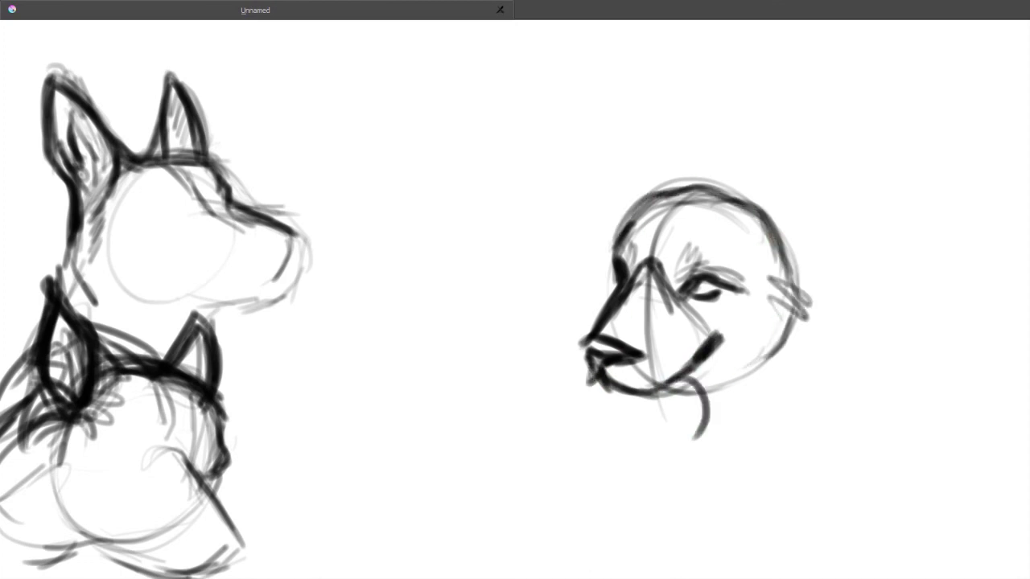
drag(792, 305, 809, 356)
drag(791, 348, 764, 409)
drag(707, 433, 787, 393)
- Draw an oval for the near ear's base on the skull and outline the tall, outward-leaning ear from it
drag(745, 206, 738, 214)
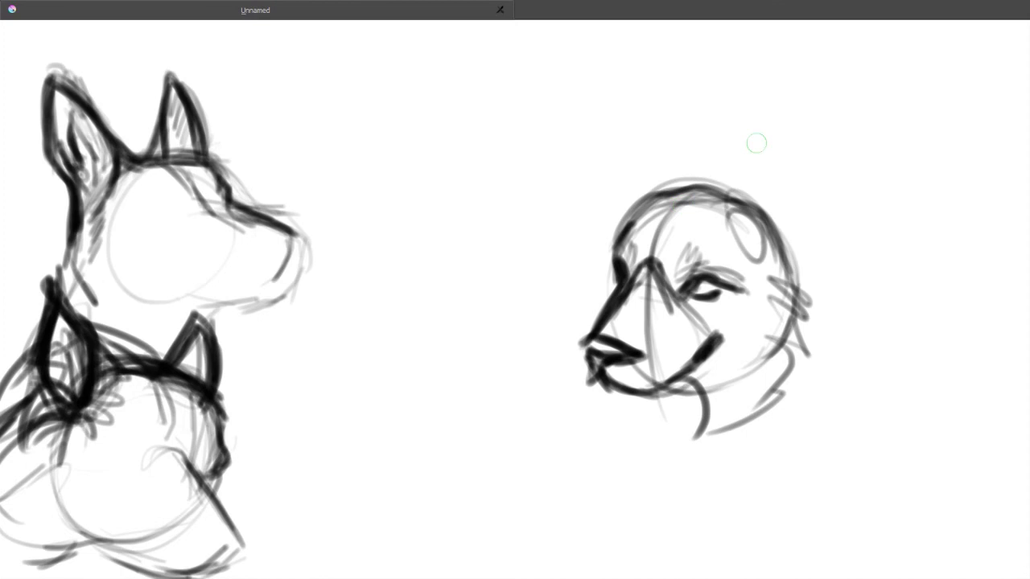
drag(724, 265, 647, 294)
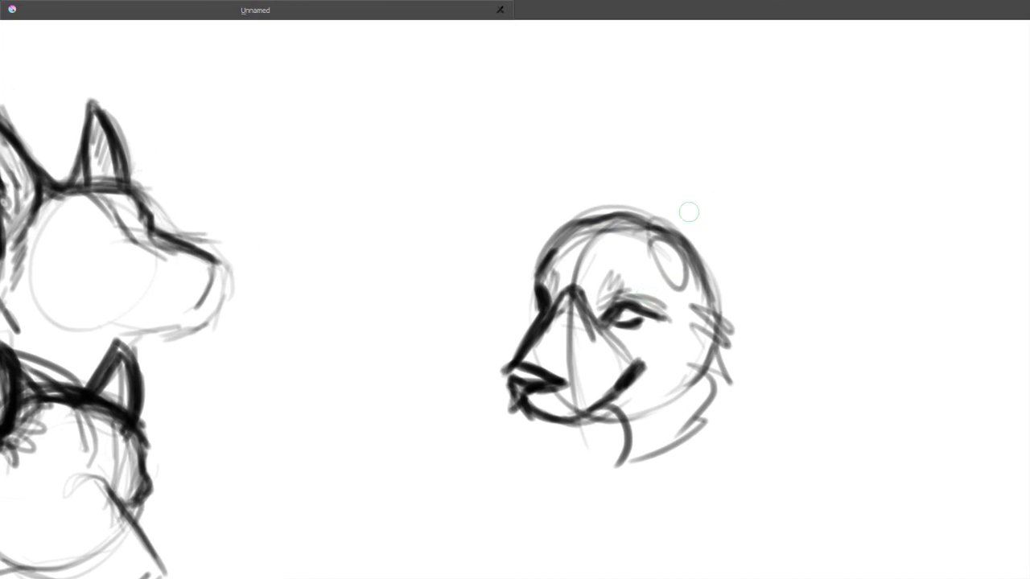
mouse_move(614, 216)
mouse_down()
mouse_move(659, 231)
mouse_move(729, 128)
mouse_up()
mouse_move(745, 133)
mouse_down()
mouse_move(759, 172)
mouse_move(753, 205)
mouse_up()
drag(756, 209, 723, 249)
drag(743, 156, 723, 287)
mouse_move(722, 232)
mouse_down()
mouse_move(704, 264)
mouse_move(725, 290)
mouse_up()
mouse_move(662, 232)
mouse_down()
mouse_move(656, 252)
mouse_move(743, 120)
mouse_move(670, 191)
mouse_up()
drag(740, 121, 741, 178)
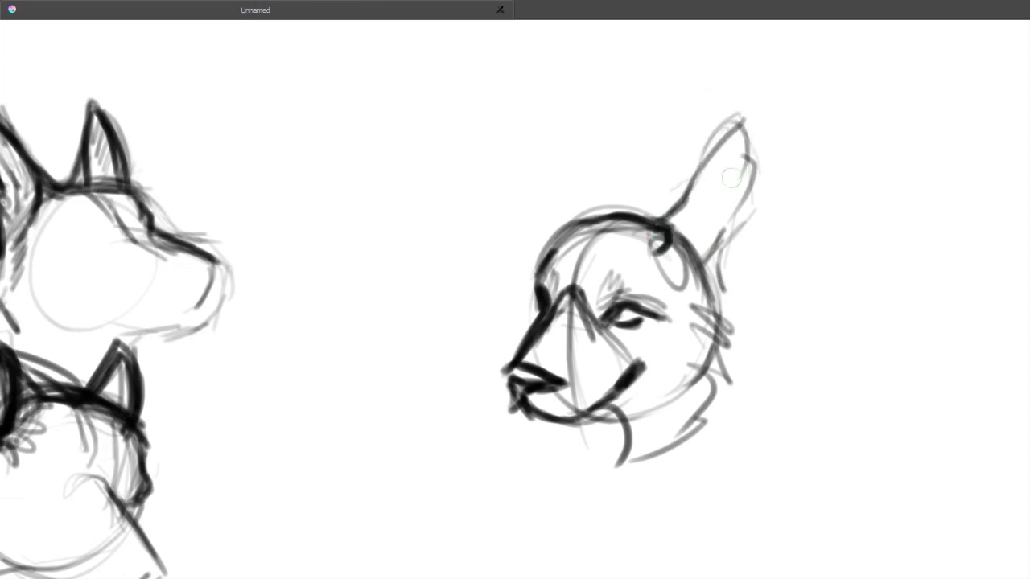
- Reinforce the near ear's inner edge and base, and add fur strokes inside the ear
mouse_move(715, 142)
mouse_down()
mouse_move(642, 217)
mouse_move(651, 196)
mouse_up()
mouse_move(689, 184)
mouse_down()
mouse_move(640, 217)
mouse_move(729, 134)
mouse_move(711, 304)
mouse_up()
drag(716, 228, 695, 258)
drag(700, 195, 687, 227)
mouse_move(716, 229)
mouse_down()
mouse_move(696, 259)
mouse_move(724, 226)
mouse_up()
drag(724, 225, 715, 256)
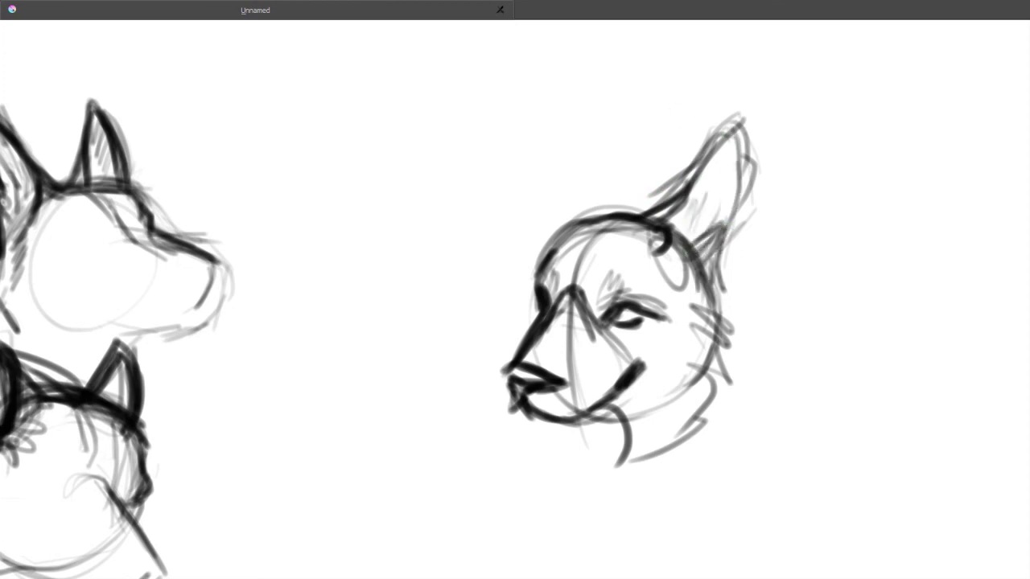
drag(695, 203, 683, 234)
drag(716, 179, 687, 229)
mouse_move(728, 140)
mouse_down()
mouse_move(726, 220)
mouse_move(673, 204)
mouse_move(653, 218)
mouse_move(676, 265)
mouse_up()
- Outline the pointed far ear on the other side of the skull
mouse_move(652, 202)
mouse_down()
mouse_move(623, 209)
mouse_move(588, 146)
mouse_move(627, 211)
mouse_up()
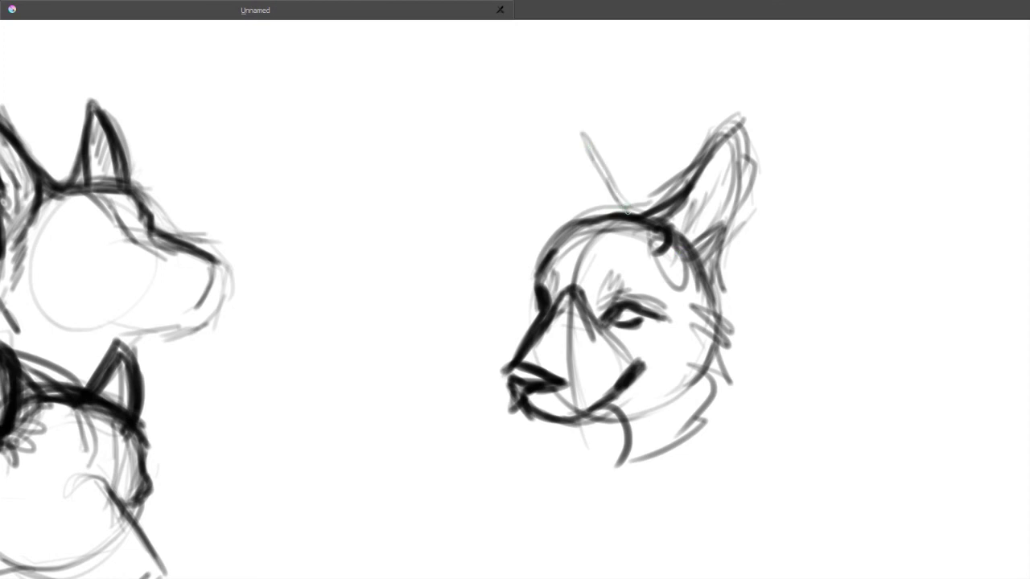
mouse_move(580, 130)
mouse_down()
mouse_move(564, 145)
mouse_move(557, 231)
mouse_up()
mouse_move(627, 213)
mouse_down()
mouse_move(576, 139)
mouse_move(559, 200)
mouse_move(590, 199)
mouse_up()
drag(573, 126, 624, 214)
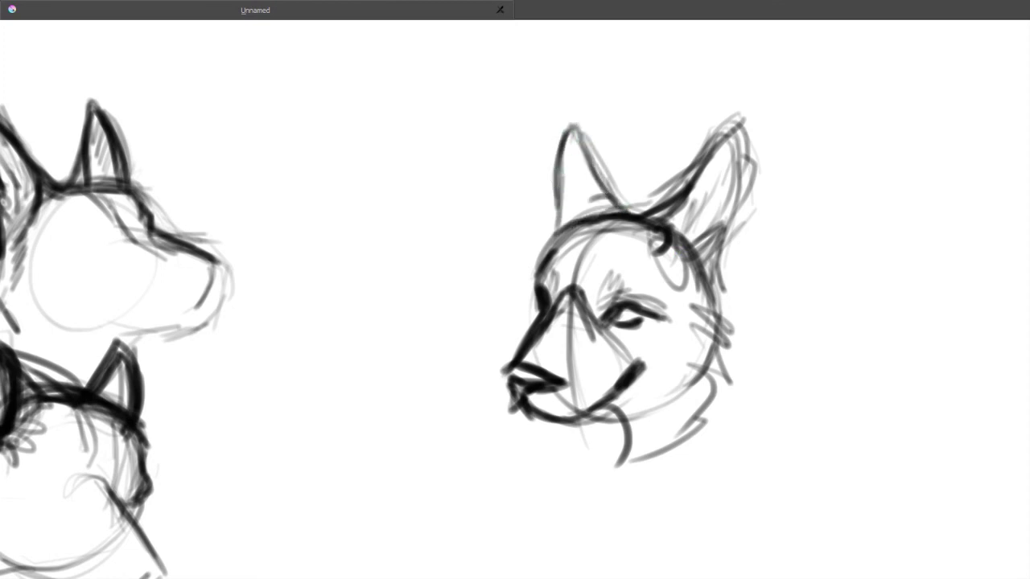
- Darken the near ear's edges, cheek and jaw outline, and extend the neck fur with longer strokes
drag(691, 189, 725, 141)
mouse_move(730, 138)
mouse_down()
mouse_move(738, 201)
mouse_move(711, 263)
mouse_up()
drag(709, 240, 727, 330)
mouse_move(716, 301)
mouse_down()
mouse_move(705, 376)
mouse_move(658, 401)
mouse_up()
mouse_move(713, 346)
mouse_down()
mouse_move(632, 417)
mouse_move(730, 423)
mouse_up()
drag(692, 403, 753, 439)
mouse_move(739, 428)
mouse_down()
mouse_move(676, 468)
mouse_move(643, 472)
mouse_up()
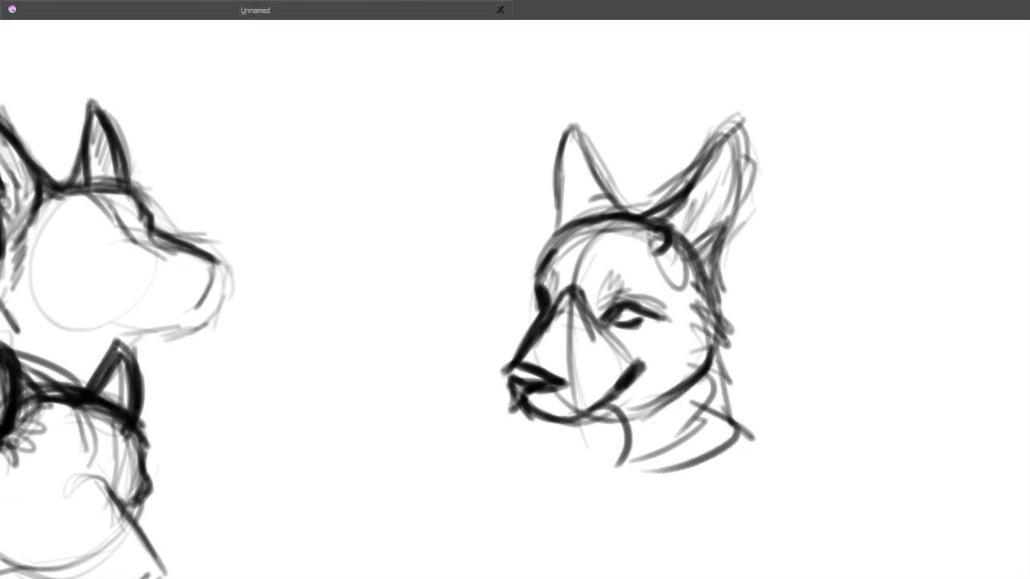
- Shade the insides of both ears with hatching and darken the near ear's base
mouse_move(608, 195)
mouse_down()
mouse_move(656, 218)
mouse_move(581, 157)
mouse_move(560, 224)
mouse_up()
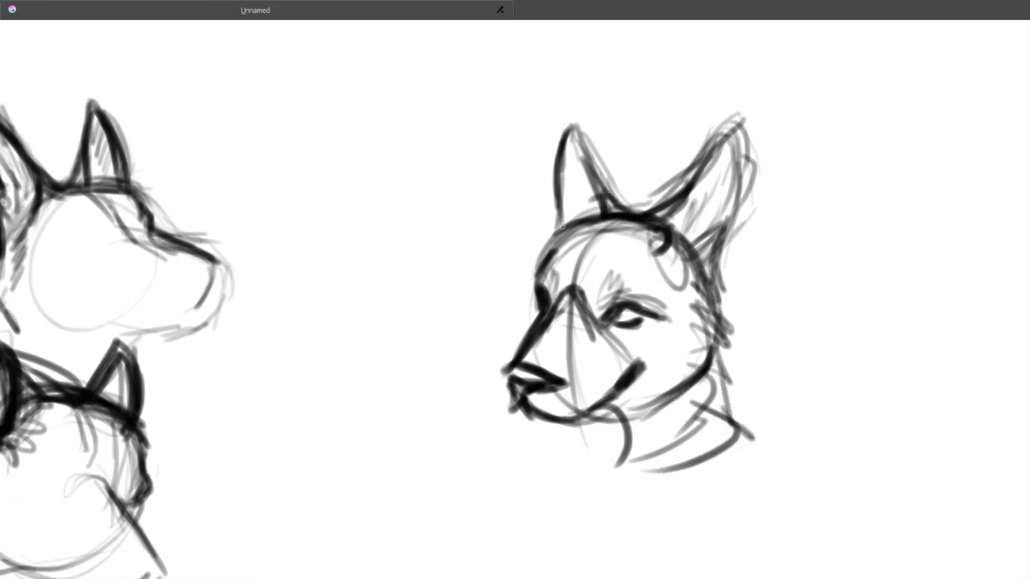
mouse_move(568, 137)
mouse_down()
mouse_move(561, 221)
mouse_move(577, 218)
mouse_up()
mouse_move(594, 180)
mouse_down()
mouse_move(567, 222)
mouse_move(567, 212)
mouse_up()
mouse_move(581, 143)
mouse_down()
mouse_move(562, 200)
mouse_move(561, 177)
mouse_up()
drag(733, 168, 700, 219)
drag(710, 173, 691, 213)
drag(741, 198, 691, 241)
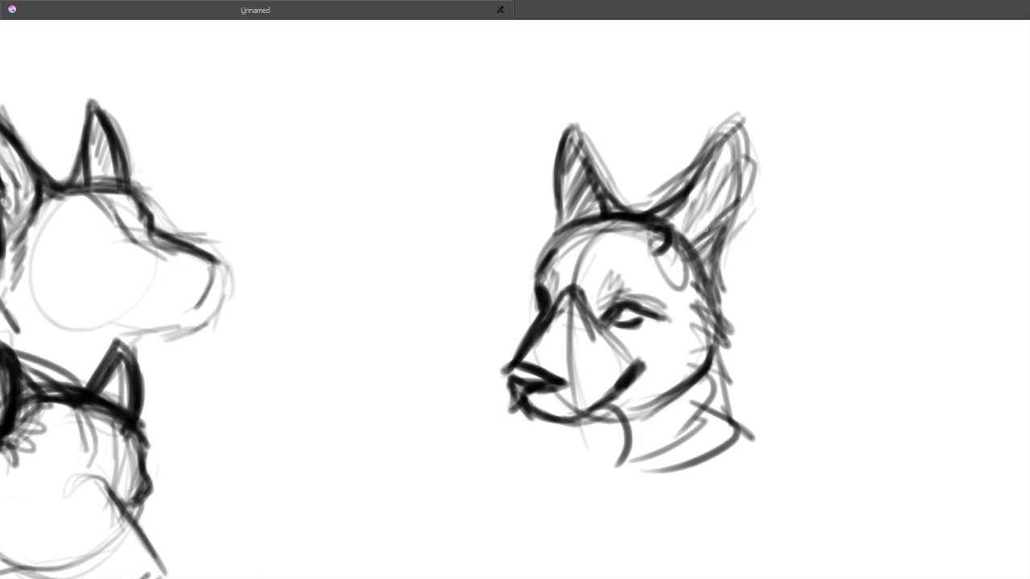
drag(719, 176, 697, 230)
mouse_move(708, 183)
mouse_down()
mouse_move(677, 240)
mouse_move(708, 264)
mouse_up()
drag(673, 233, 664, 250)
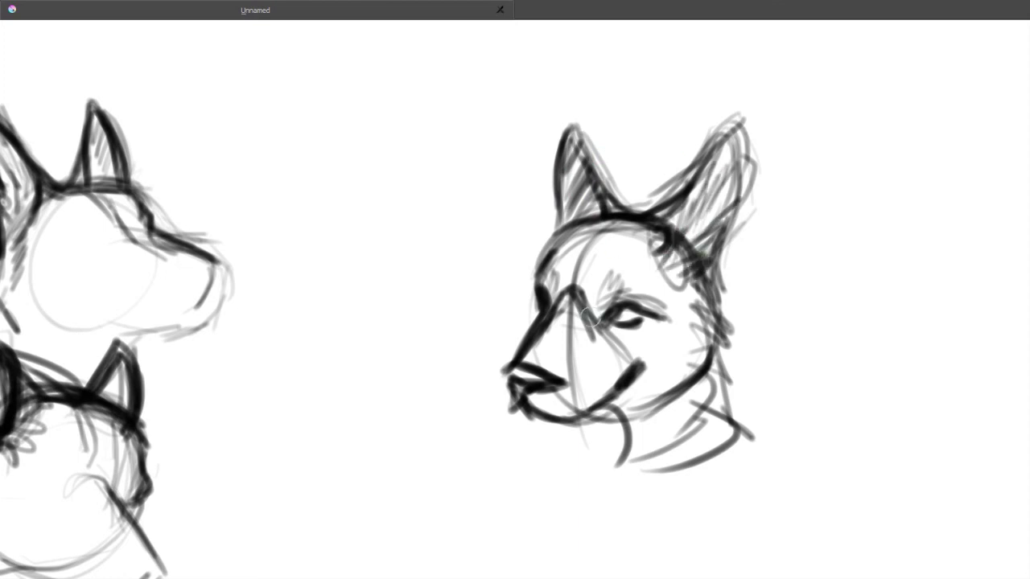
- Darken the near eye's lids and shade the inner brow and the side of the muzzle bridge
mouse_move(608, 317)
mouse_down()
mouse_move(654, 312)
mouse_move(605, 324)
mouse_move(646, 317)
mouse_up()
mouse_move(610, 308)
mouse_down()
mouse_move(632, 302)
mouse_move(671, 318)
mouse_up()
drag(556, 266, 595, 346)
mouse_move(590, 325)
mouse_down()
mouse_move(629, 365)
mouse_move(569, 326)
mouse_move(550, 354)
mouse_up()
drag(563, 314, 540, 356)
- Add whisker dots and whiskers around the muzzle, and a few fur strokes at the base of the neck
drag(540, 402, 591, 405)
click(543, 407)
click(558, 412)
drag(510, 394, 491, 397)
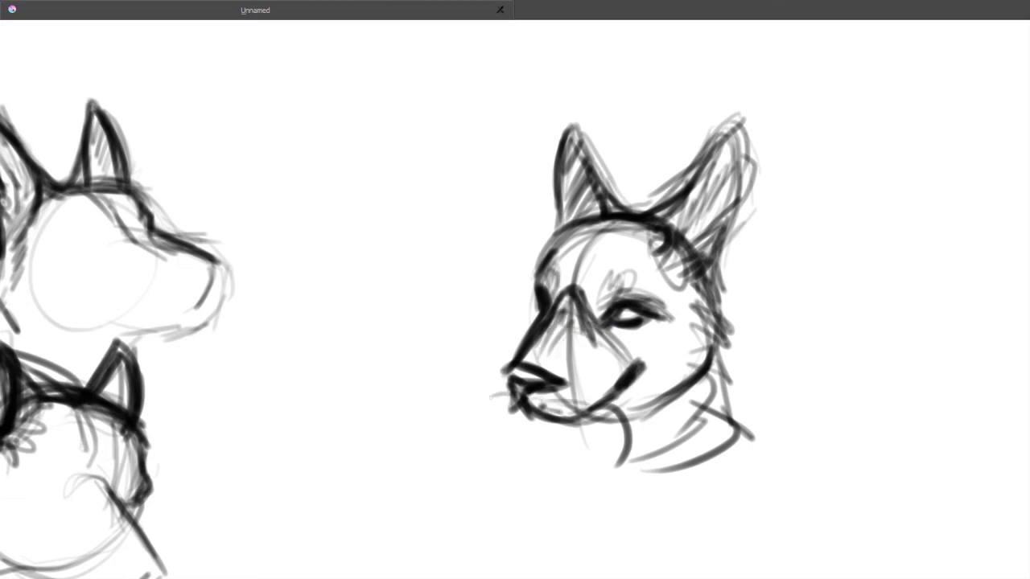
drag(636, 448, 614, 483)
drag(704, 447, 631, 482)
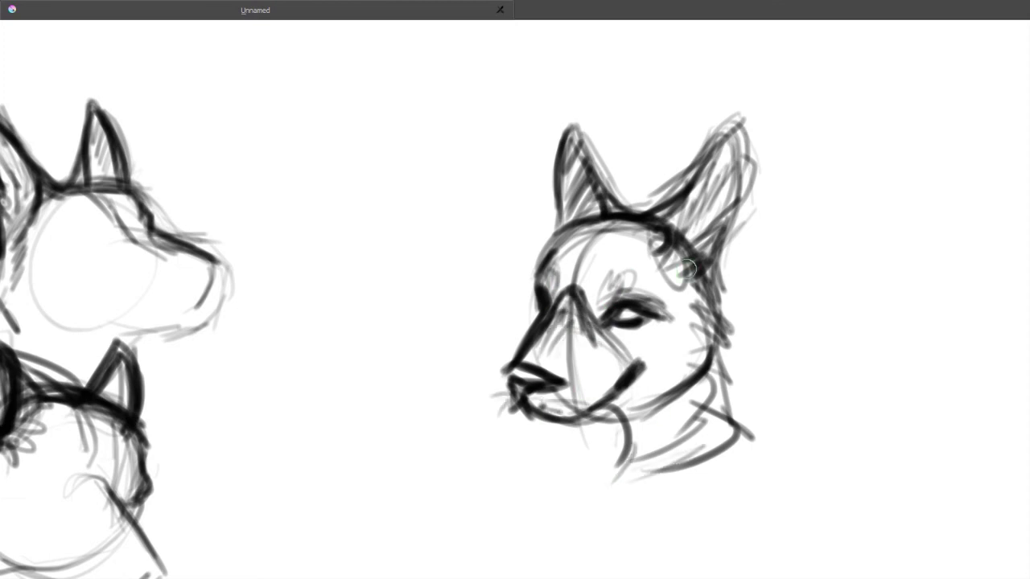